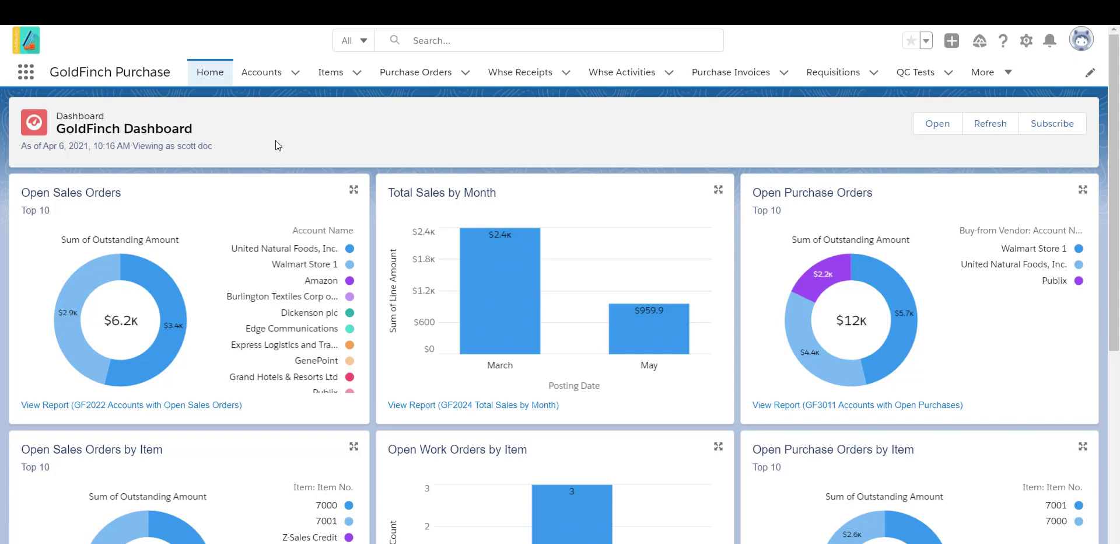
# Step: Show the list of purchase orders filtered to the Open list view
pyautogui.click(430, 76)
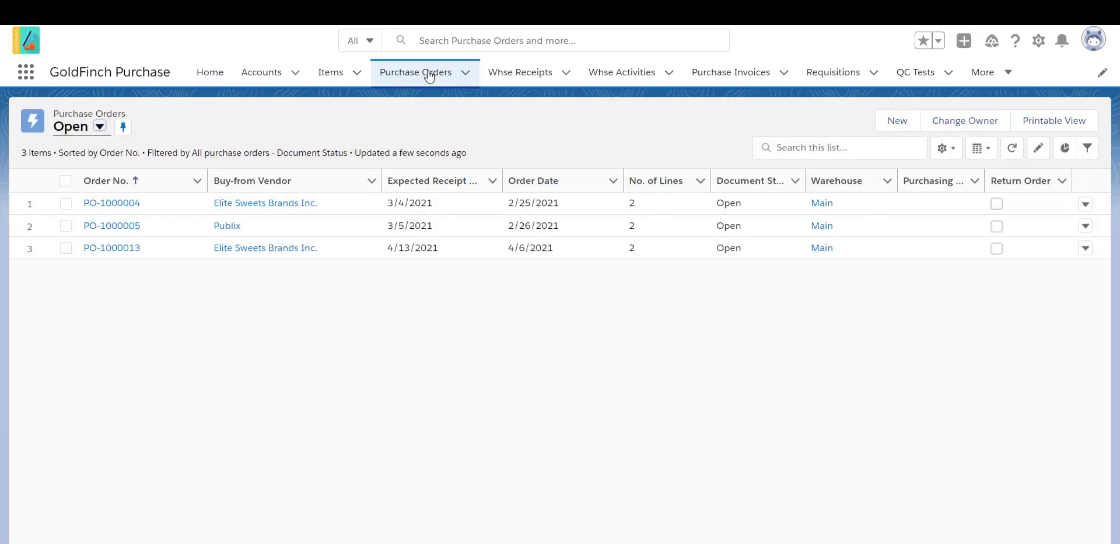
pyautogui.click(100, 127)
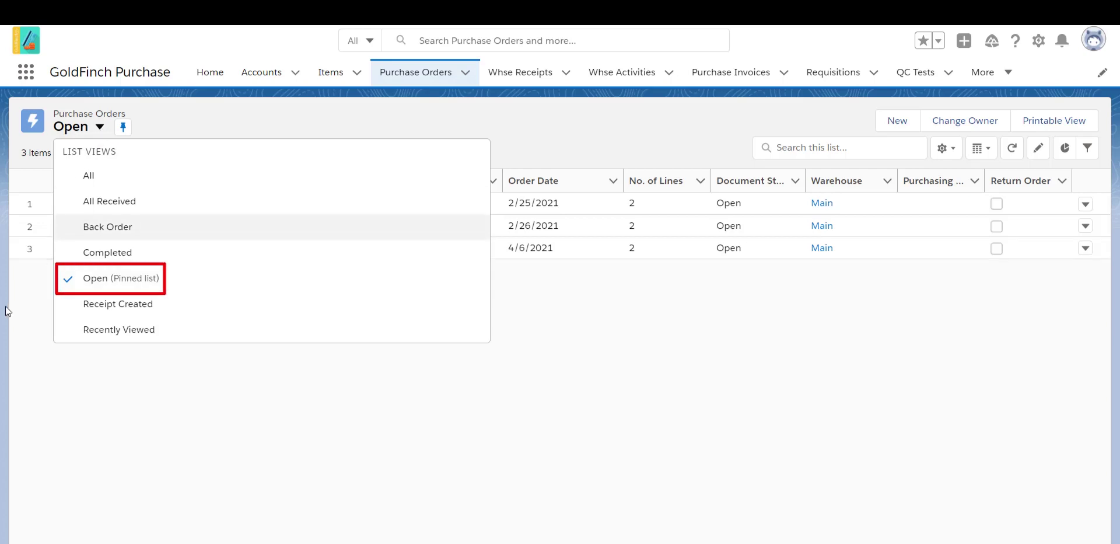
pyautogui.click(94, 280)
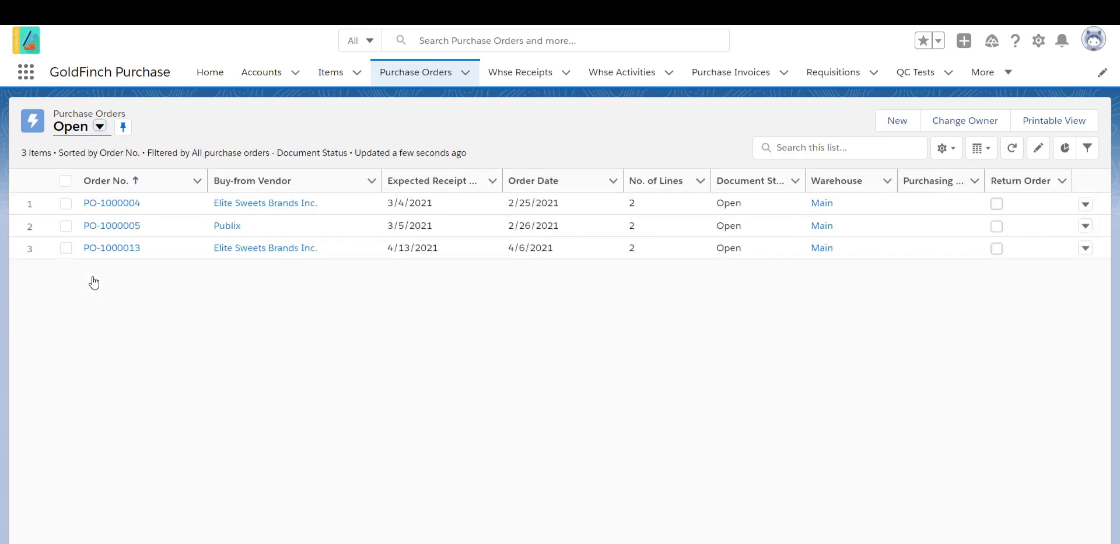
# Step: Start a new purchase order for vendor Elite Sweets Brands Inc. and add blank purchase lines
pyautogui.click(887, 124)
pyautogui.write('E')
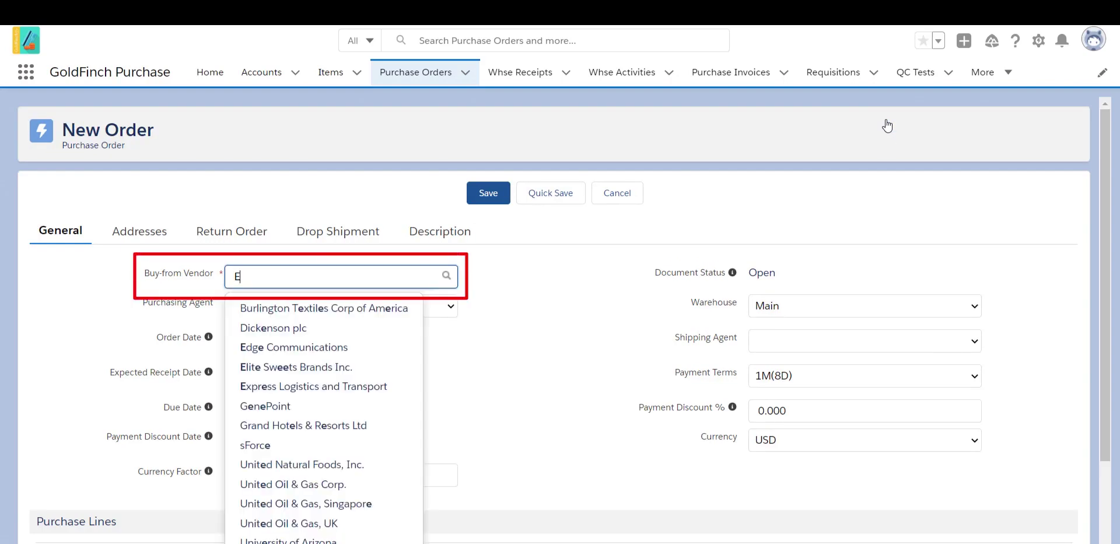
pyautogui.write('lite Sweets Brands Inc.')
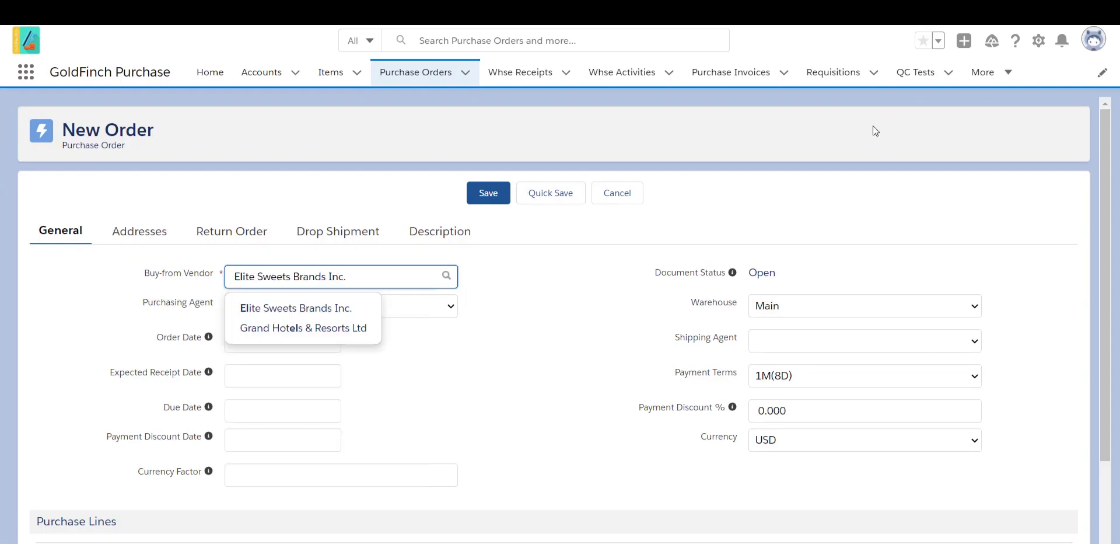
pyautogui.click(350, 310)
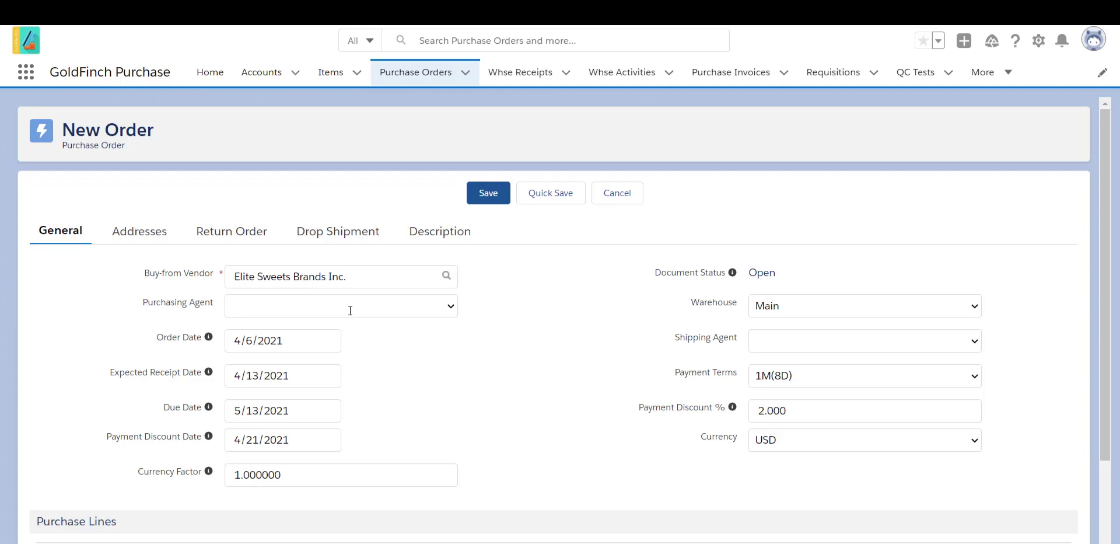
pyautogui.scroll(-2, 350, 310)
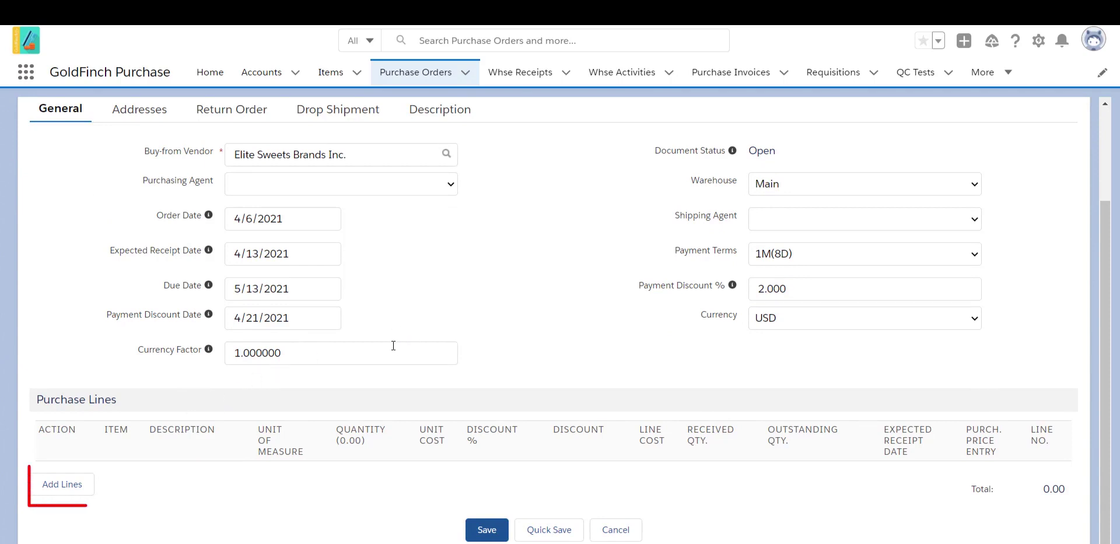
pyautogui.click(62, 485)
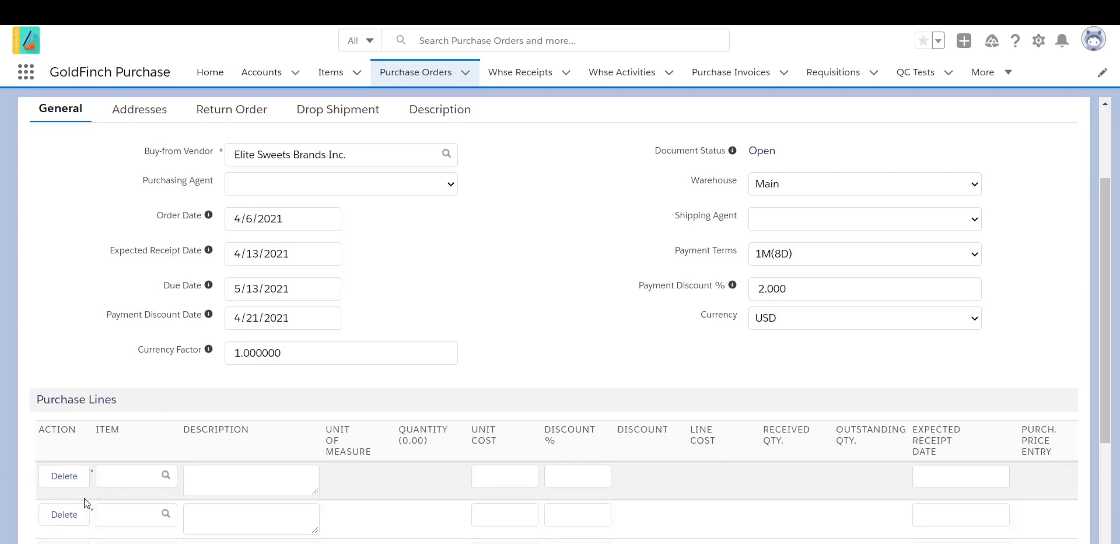
# Step: Search the item lookup for the first purchase line, filtering by item category PA and base quantity on hand >100
pyautogui.click(122, 480)
pyautogui.write('7000 (Choco')
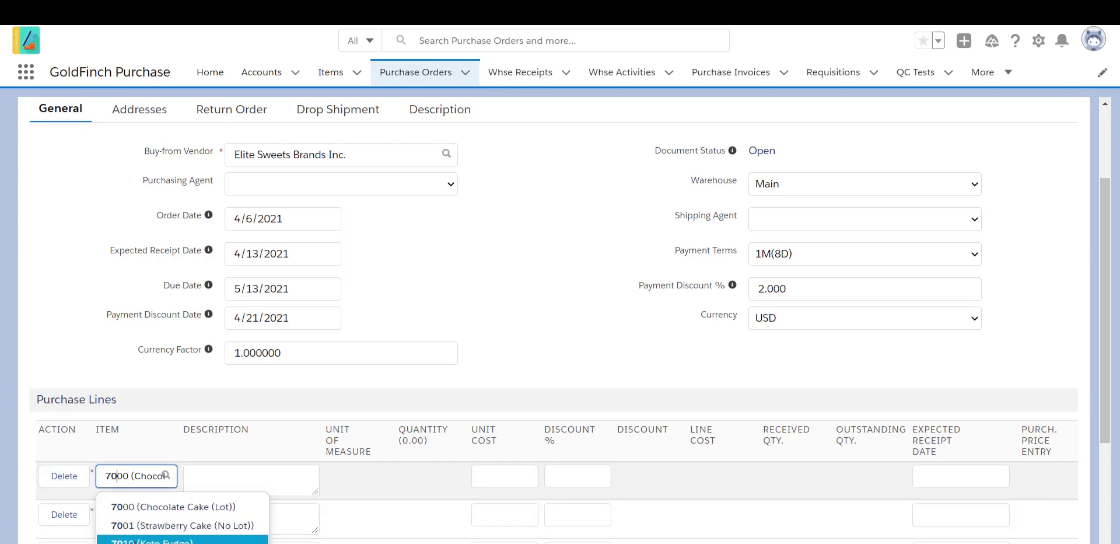
pyautogui.click(166, 476)
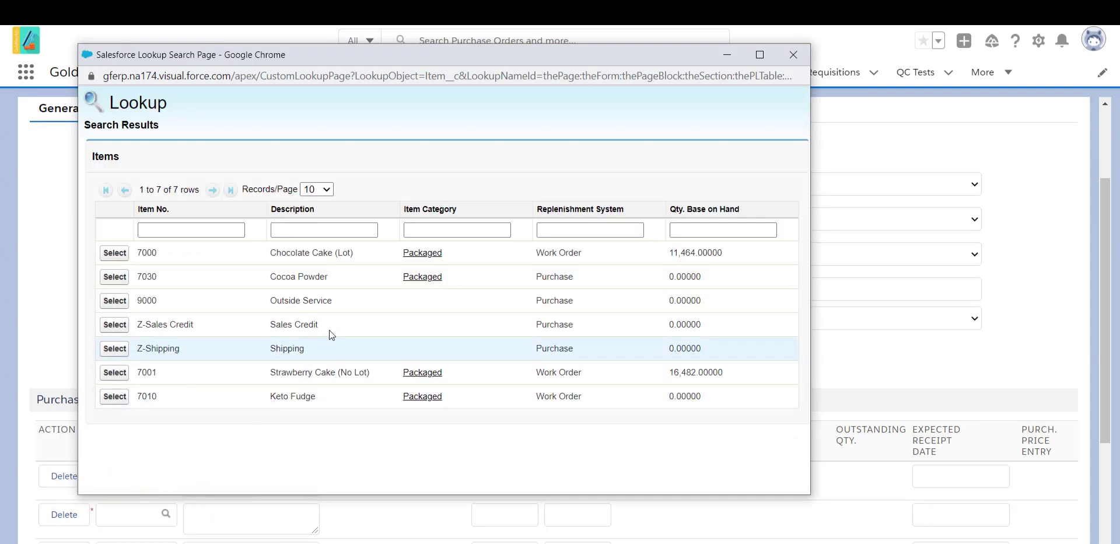
pyautogui.click(440, 230)
pyautogui.write('PA')
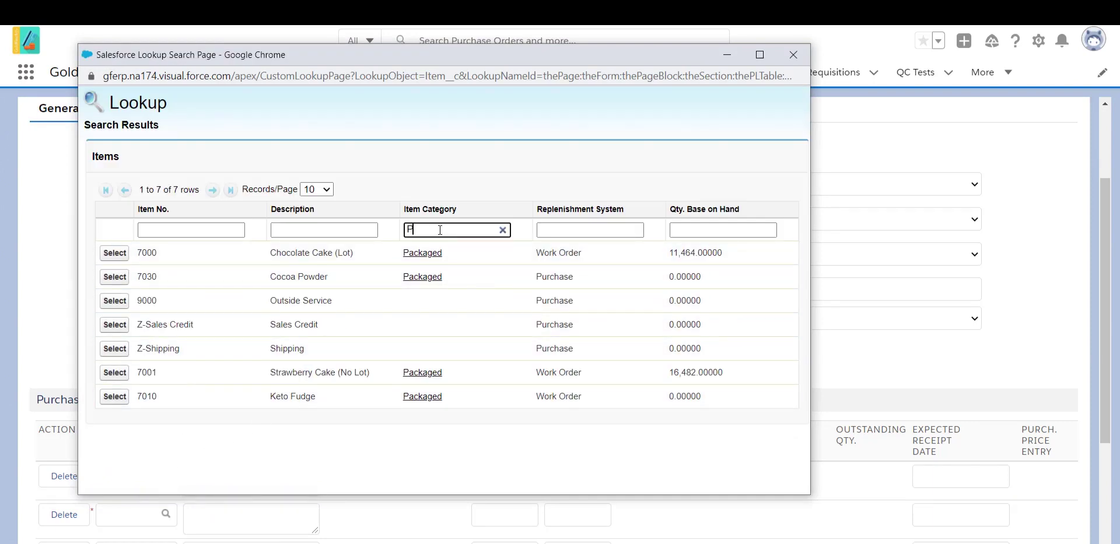
pyautogui.click(694, 230)
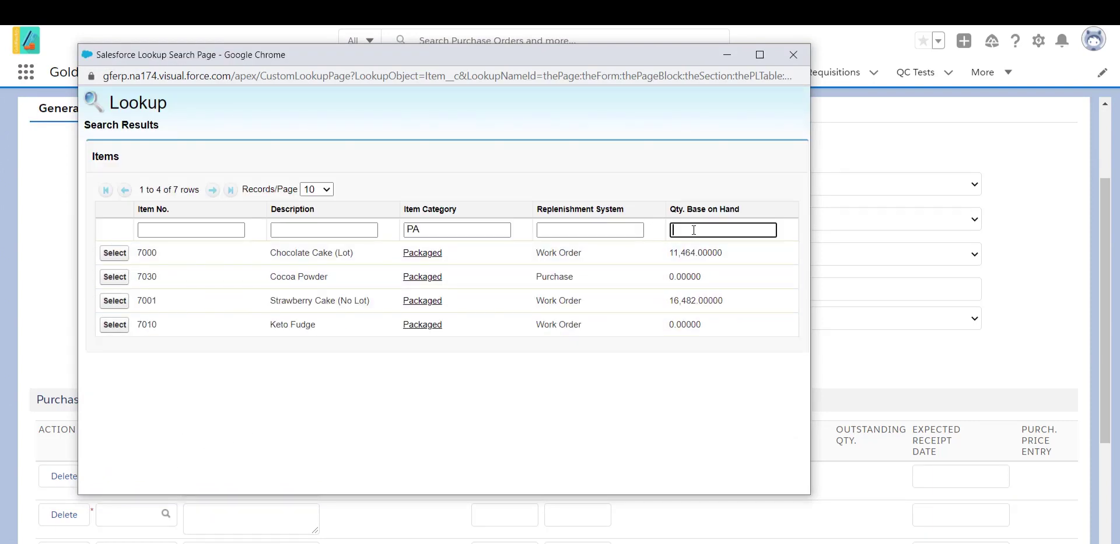
pyautogui.write('>100')
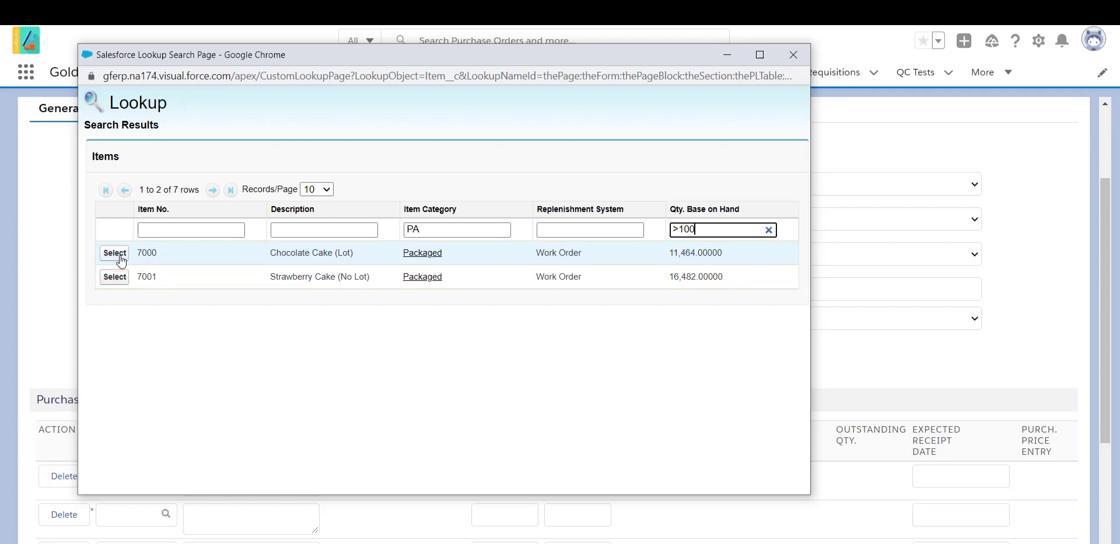
pyautogui.click(801, 52)
# Step: Enter item 7000 on the first purchase line with a quantity of 100
pyautogui.scroll(-3, 233, 380)
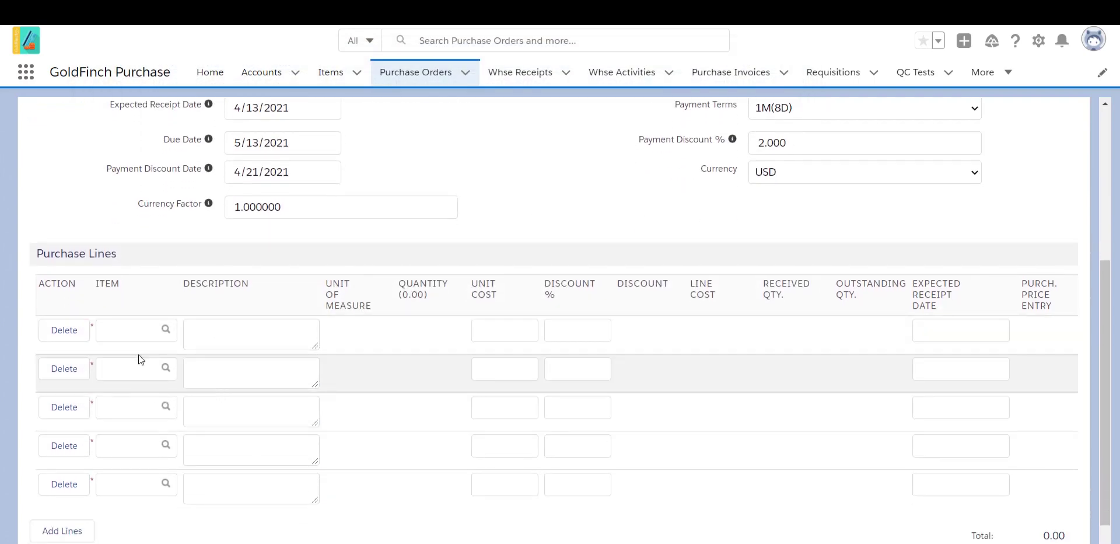
pyautogui.click(144, 337)
pyautogui.write('7000')
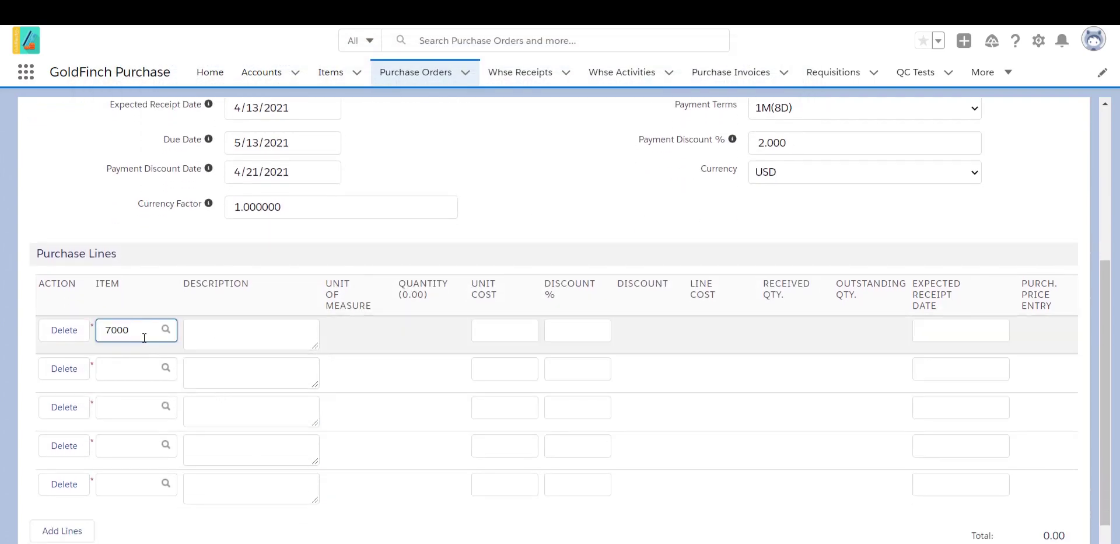
pyautogui.click(146, 363)
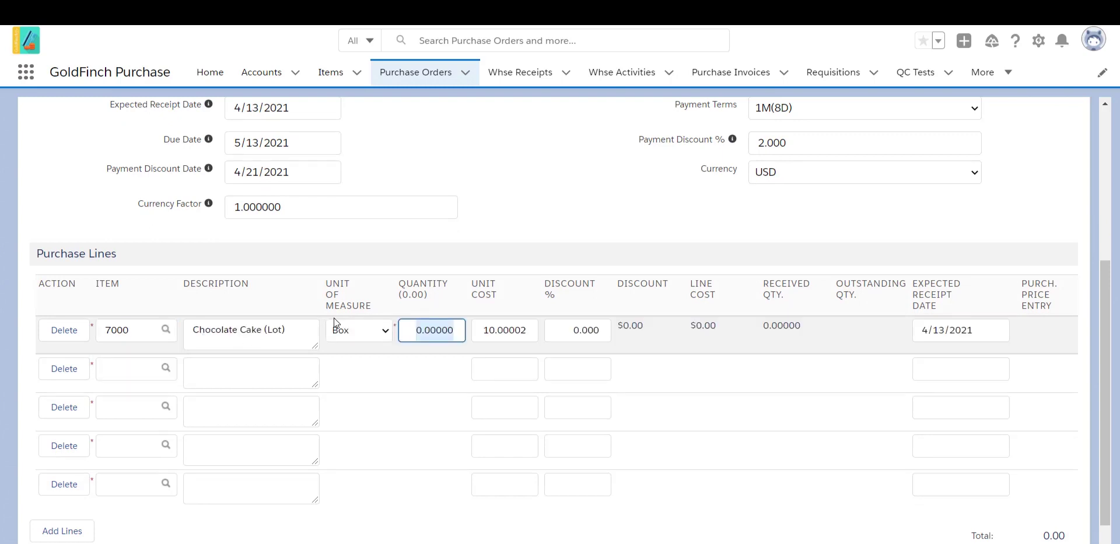
pyautogui.click(382, 331)
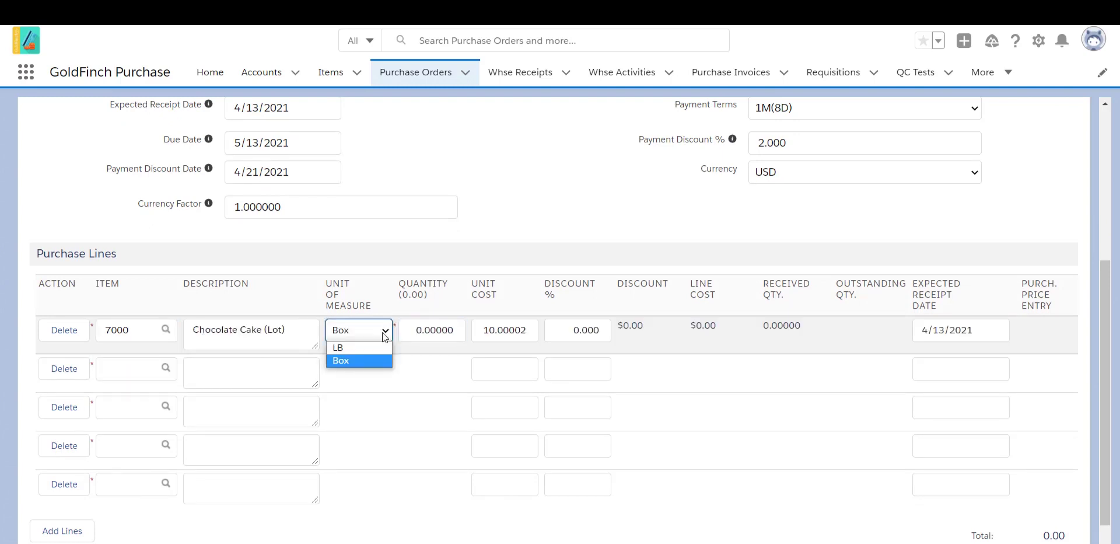
pyautogui.click(433, 330)
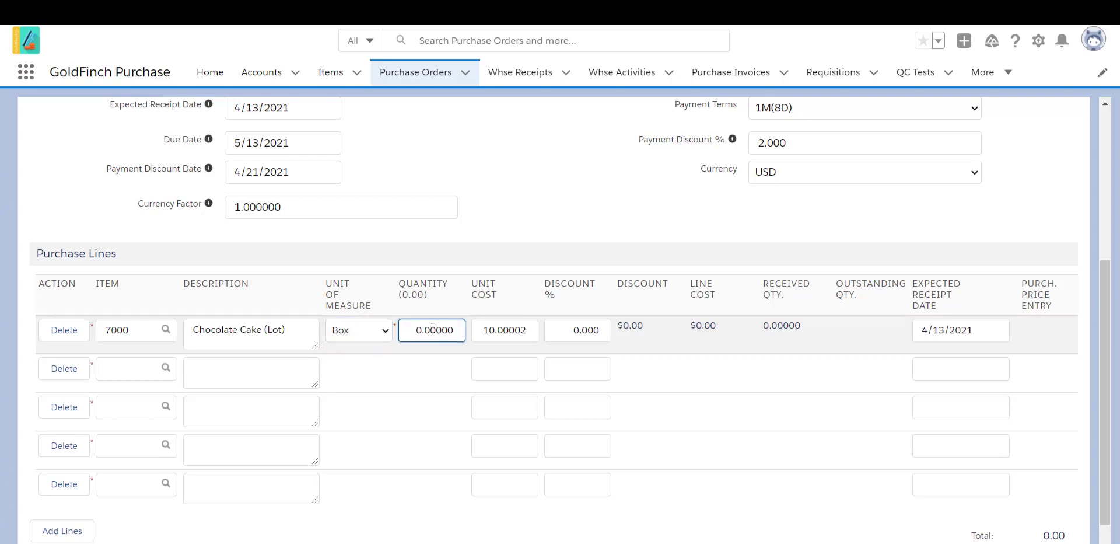
pyautogui.write('10')
pyautogui.doubleClick(433, 330)
pyautogui.write('100')
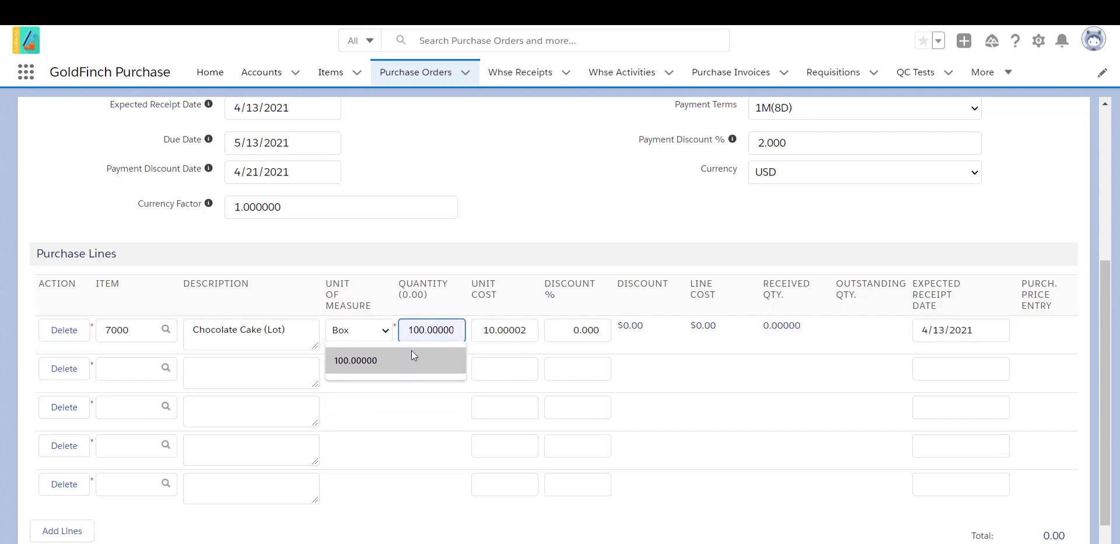
pyautogui.click(412, 359)
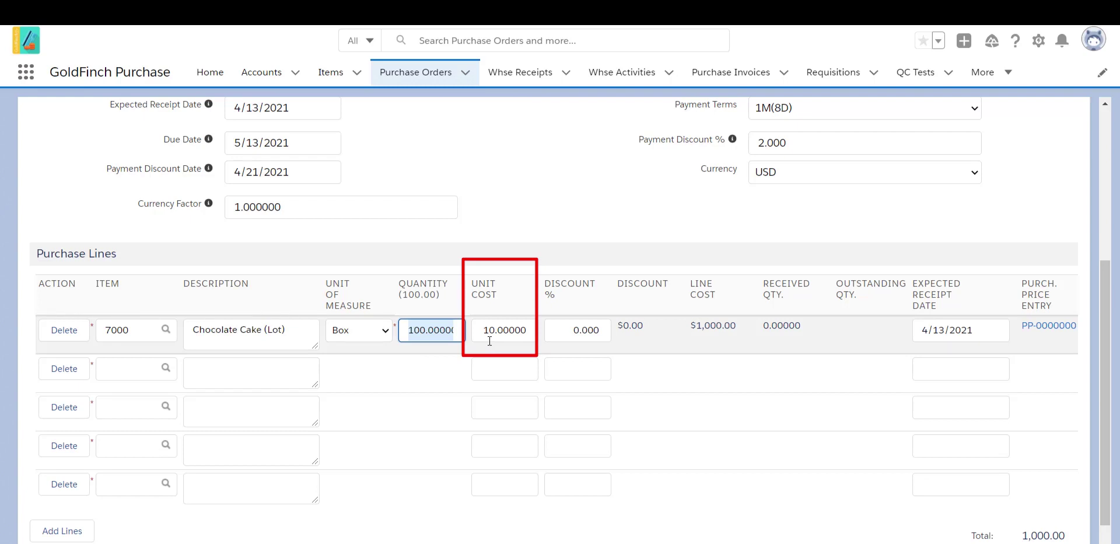
# Step: Enter item 7001 (Strawberry Cake) on the second purchase line with a quantity of 200 and save the order
pyautogui.click(117, 370)
pyautogui.write('700')
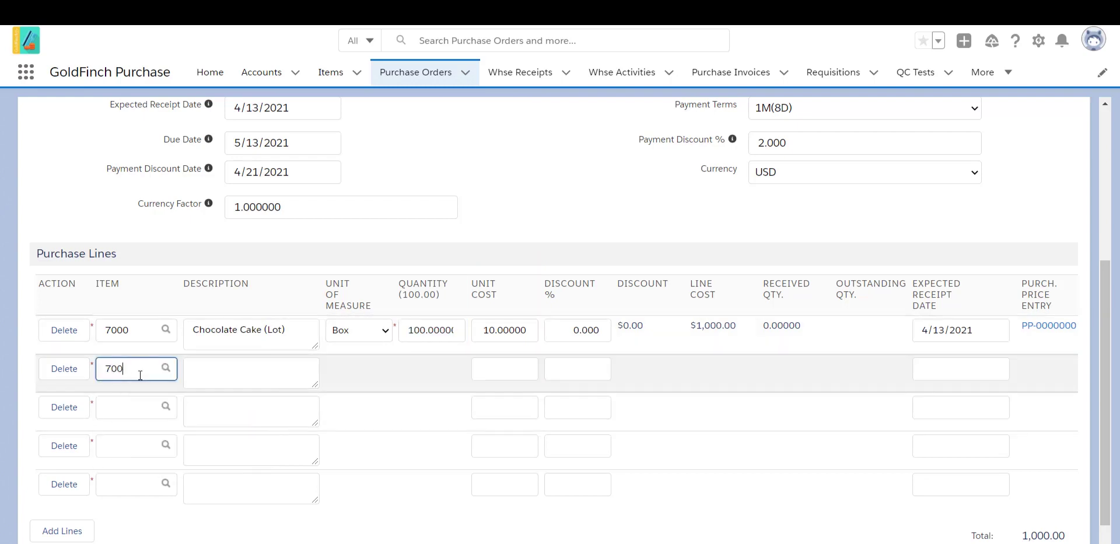
pyautogui.write('1 (Strawb')
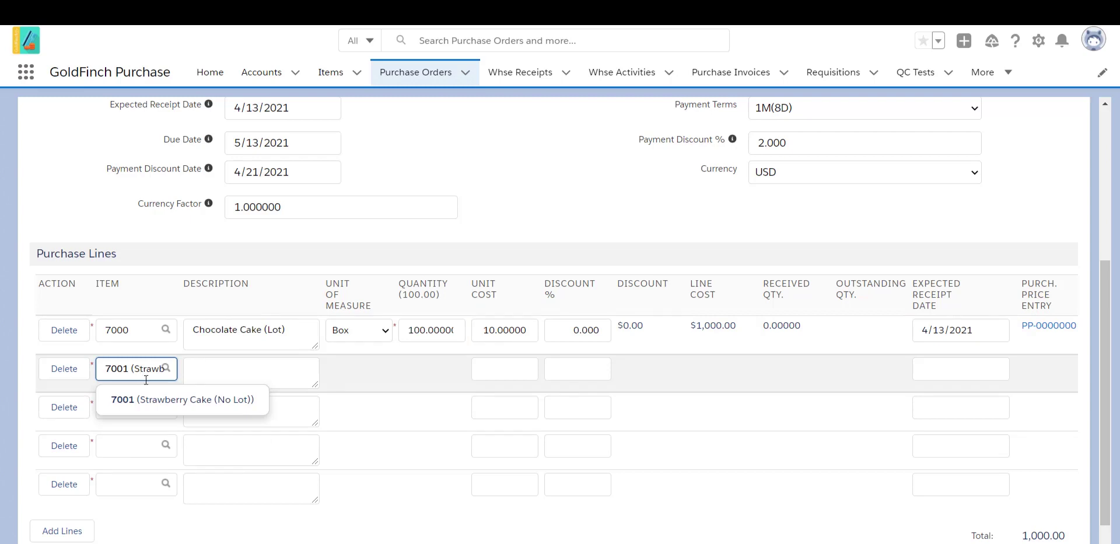
pyautogui.click(146, 399)
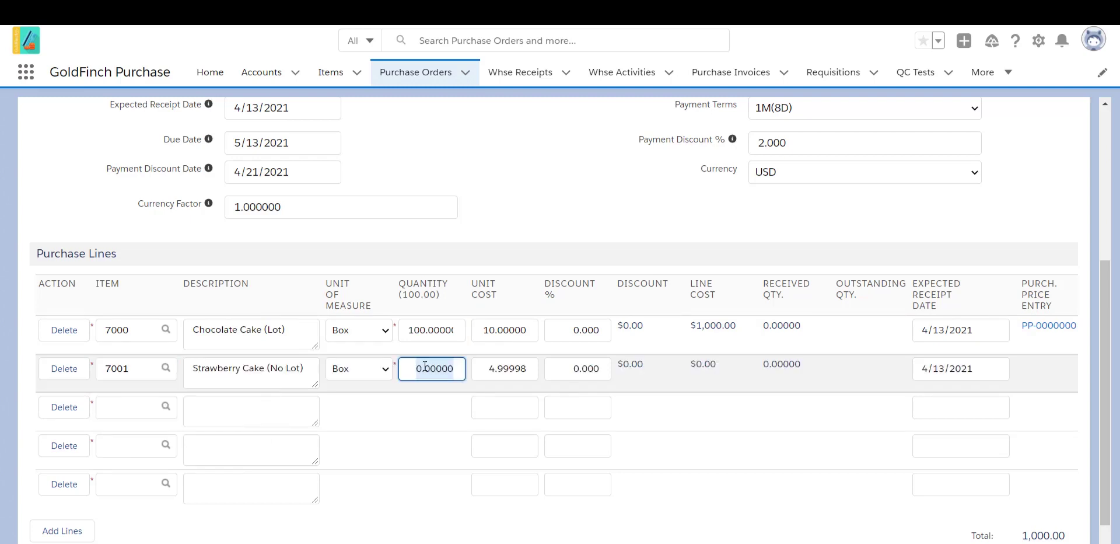
pyautogui.write('200')
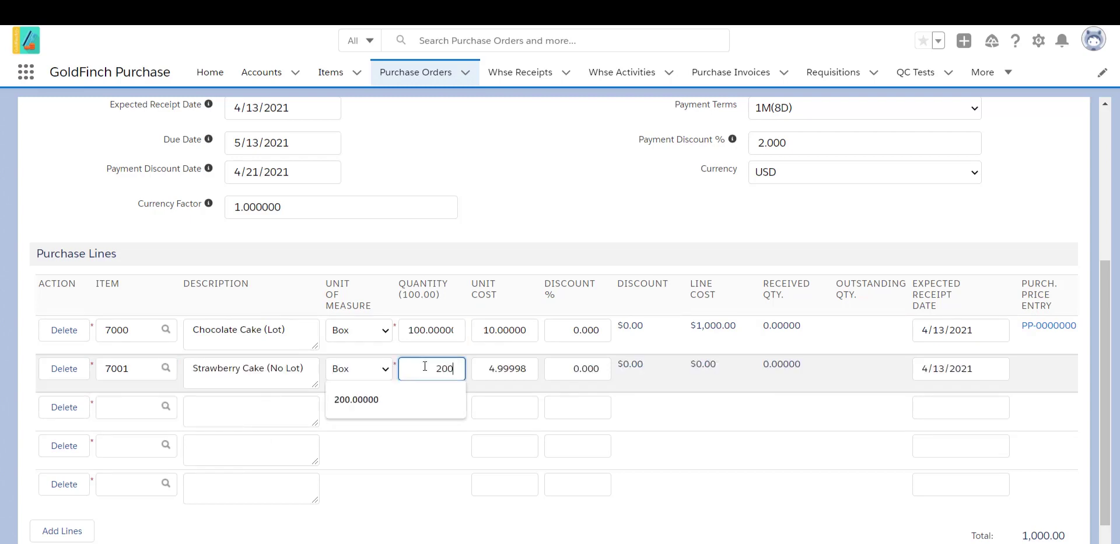
pyautogui.click(422, 386)
pyautogui.scroll(-1, 478, 525)
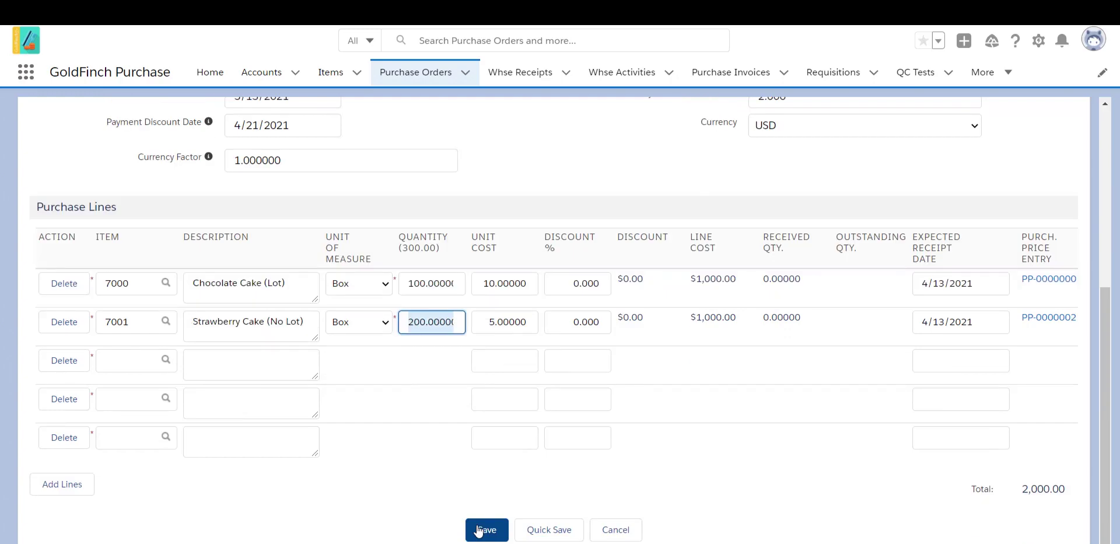
pyautogui.click(480, 531)
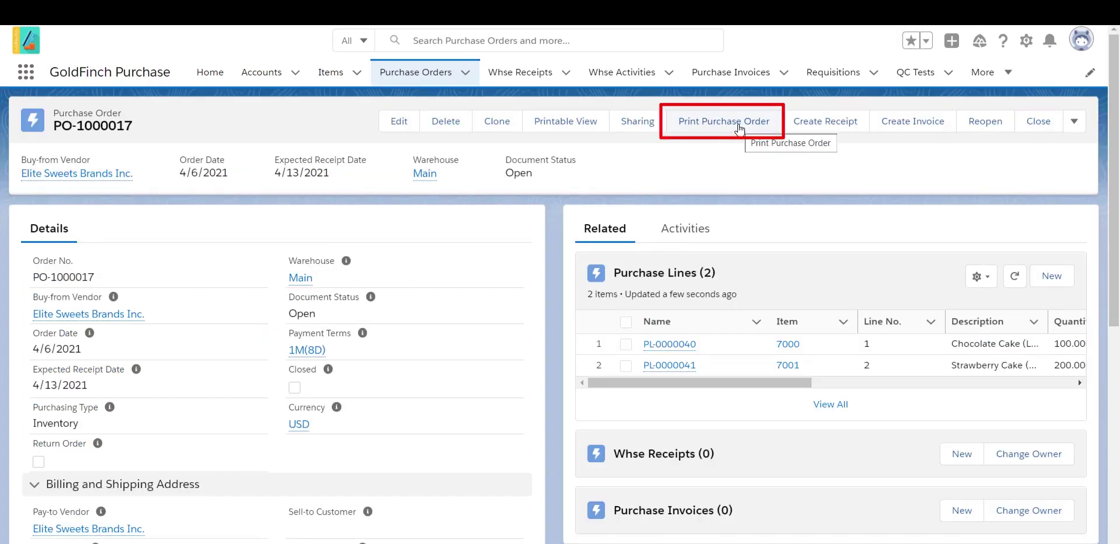
# Step: Preview the printable version of the purchase order and open its Send Documents option
pyautogui.click(737, 124)
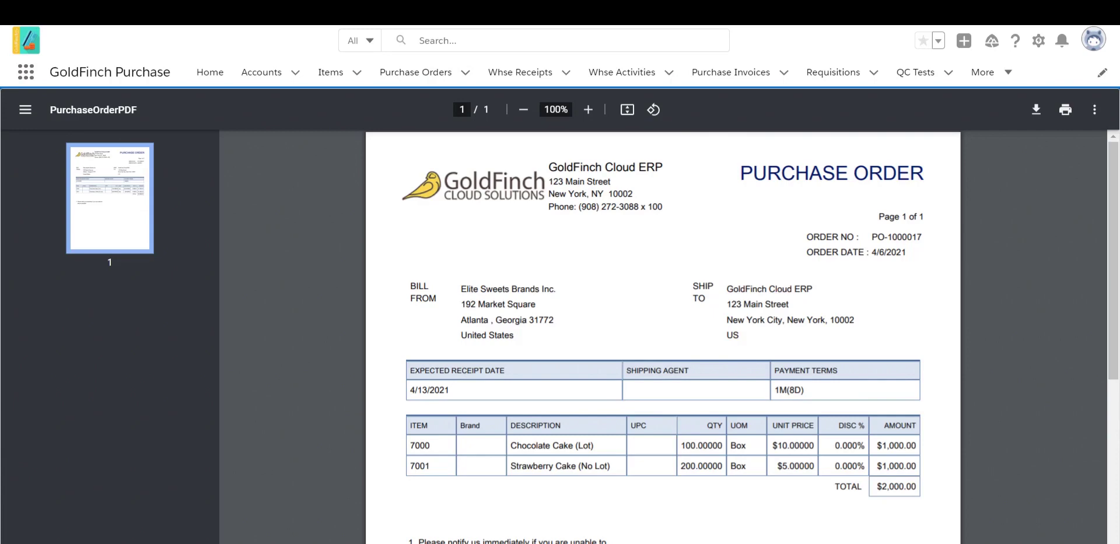
pyautogui.hotkey('alt', 'Left')
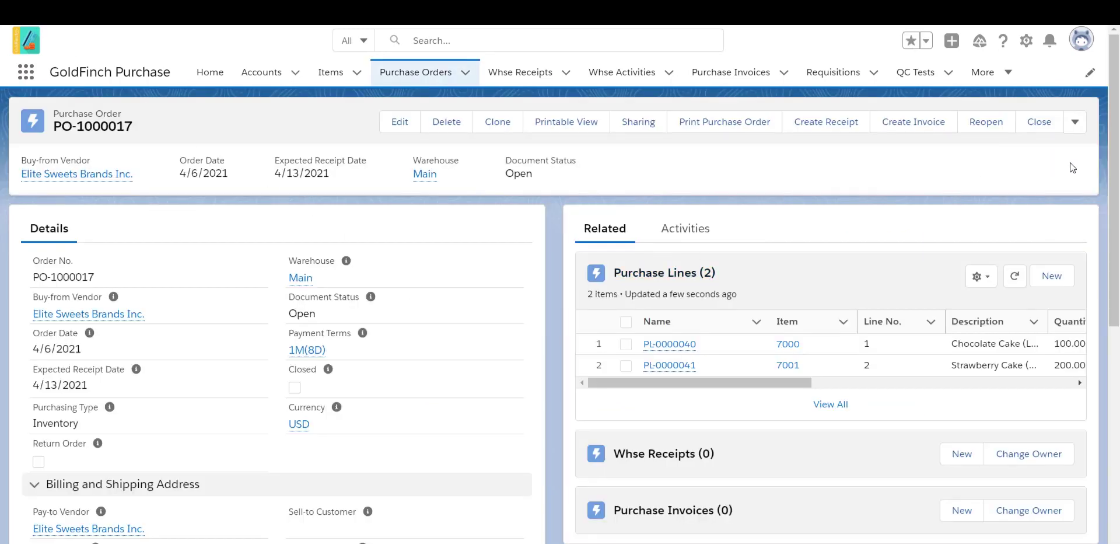
pyautogui.click(1077, 123)
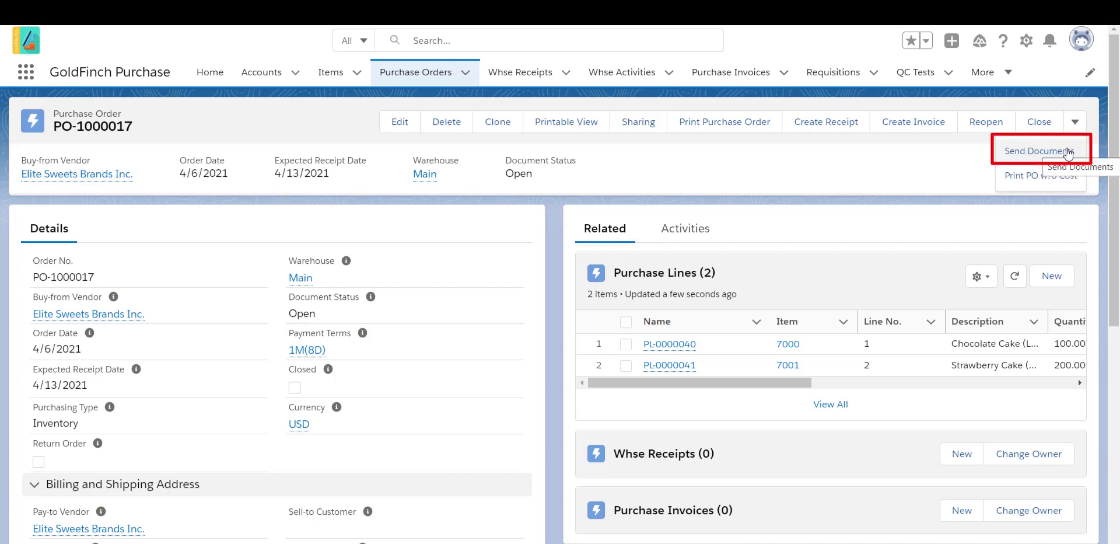
pyautogui.click(1068, 153)
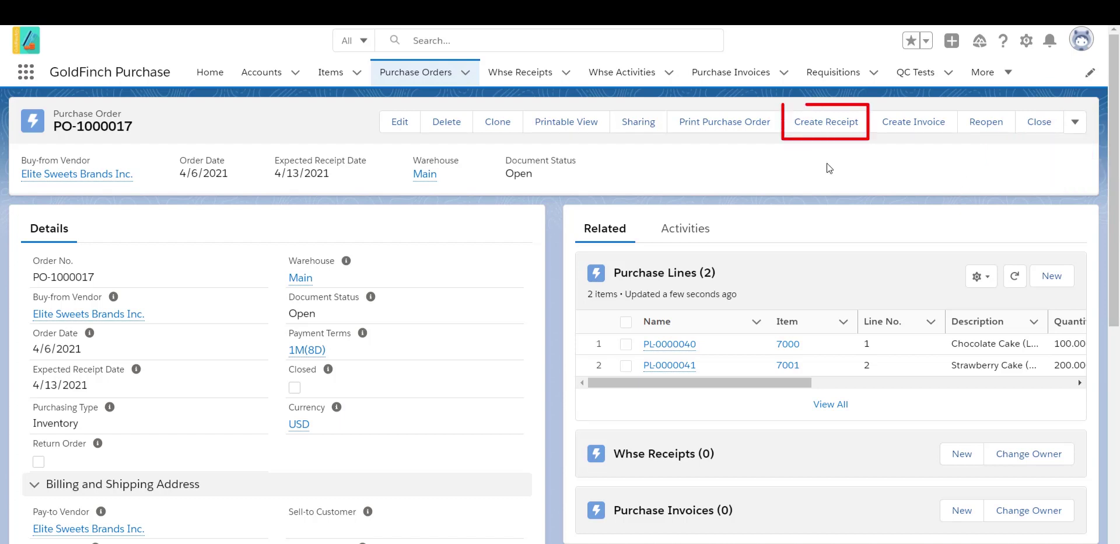
# Step: Create a warehouse receipt from the purchase order and review its line quantities in the receipt's edit form
pyautogui.click(839, 132)
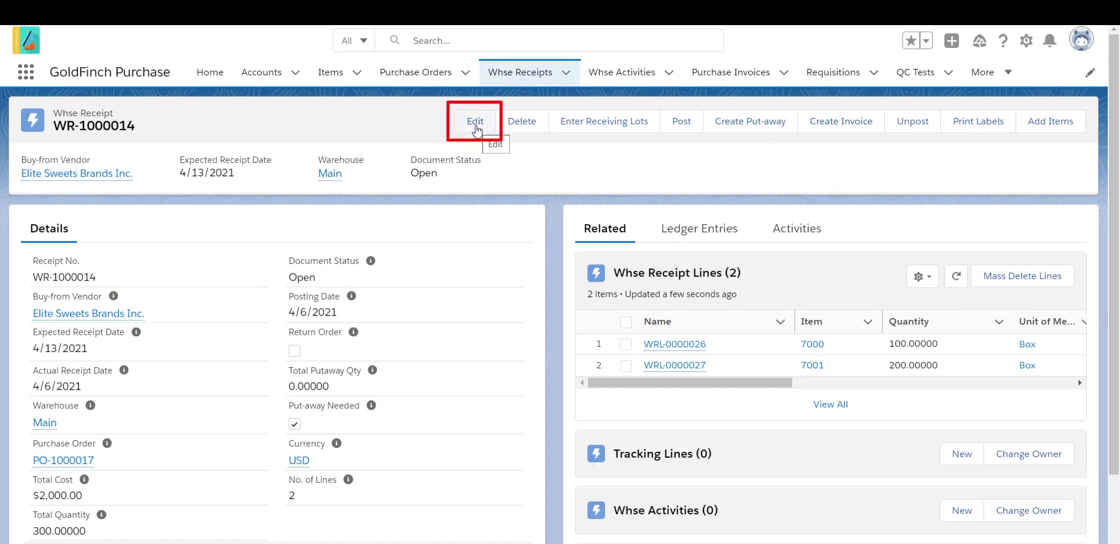
pyautogui.click(475, 125)
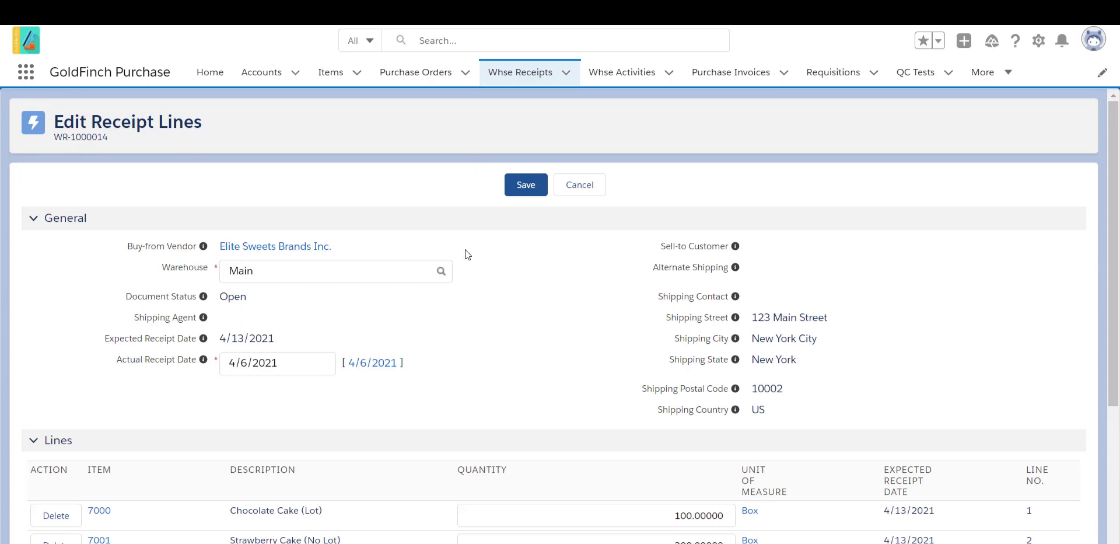
pyautogui.scroll(-3, 466, 254)
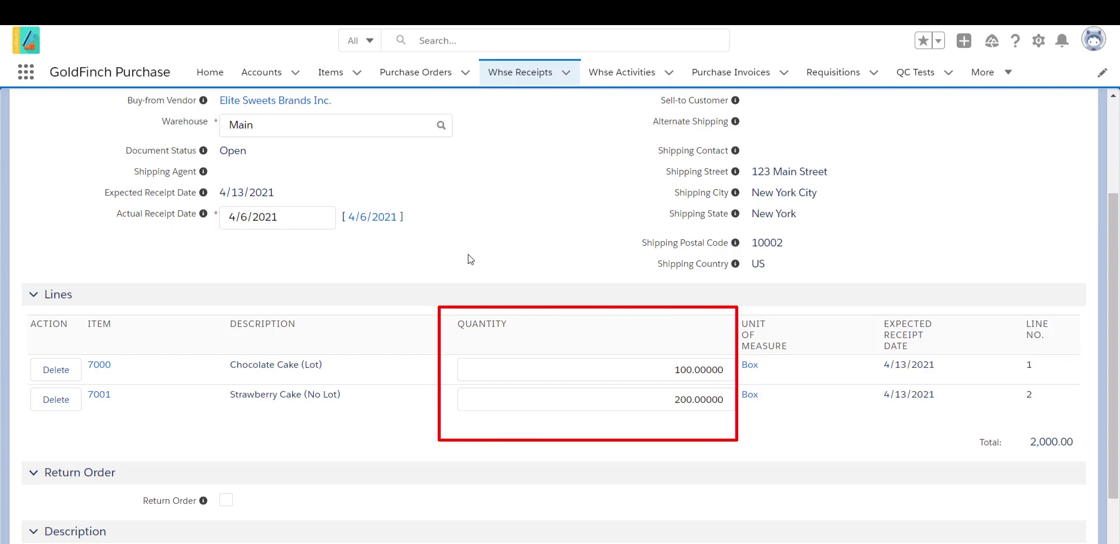
pyautogui.scroll(3, 586, 196)
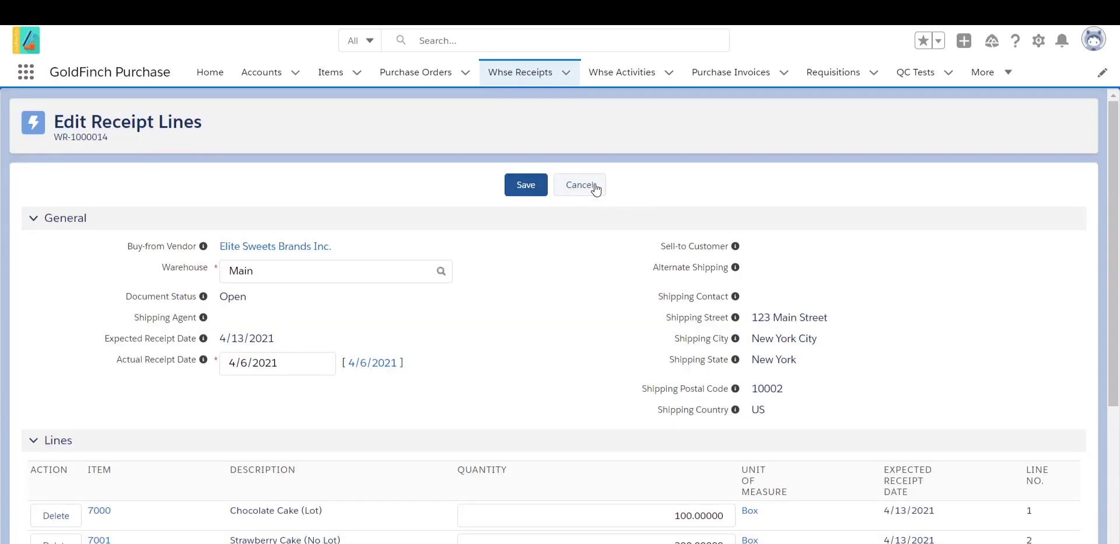
pyautogui.click(595, 186)
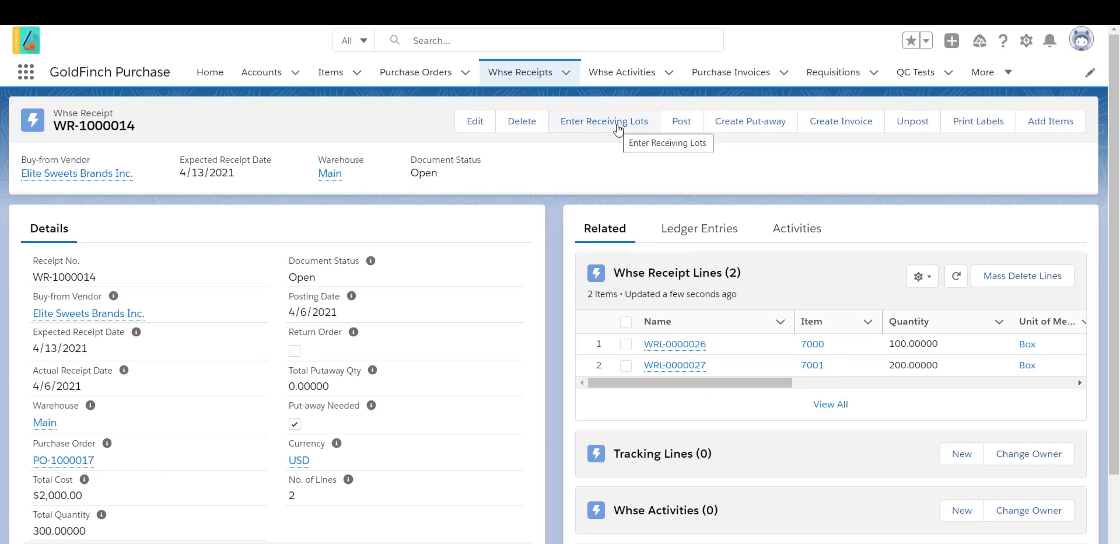
# Step: Enter receiving lot 032121A for item 7000 (Chocolate Cake) on the warehouse receipt with a lot quantity of 60
pyautogui.click(617, 122)
pyautogui.write('032121A')
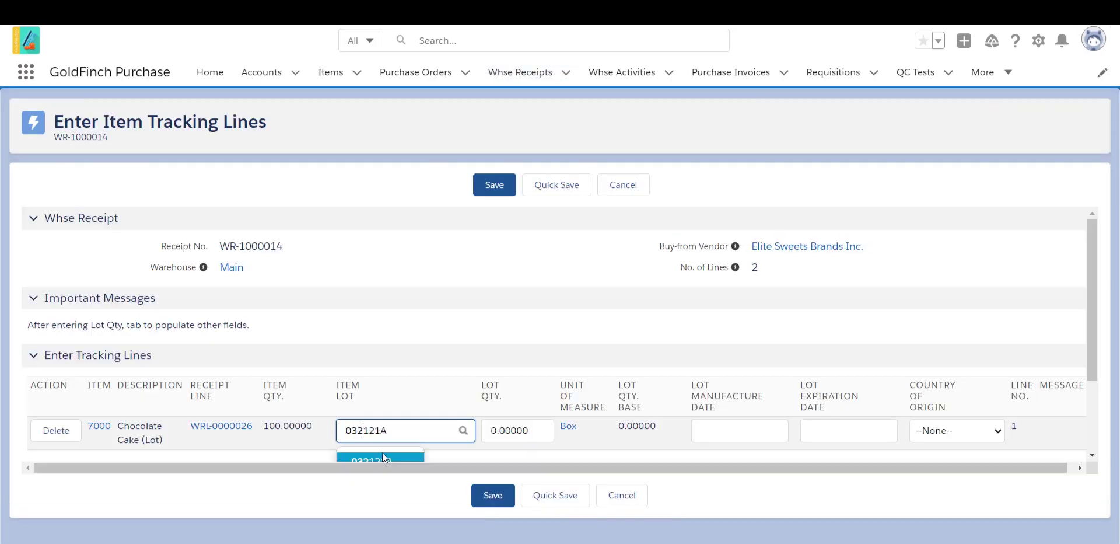
pyautogui.click(374, 460)
pyautogui.click(495, 428)
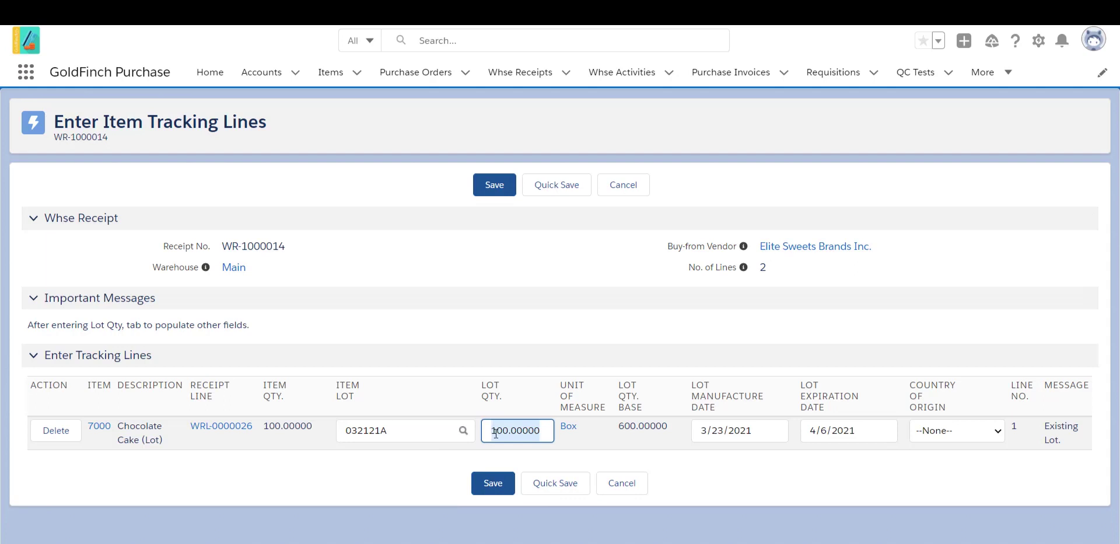
pyautogui.write('60')
pyautogui.press('Tab')
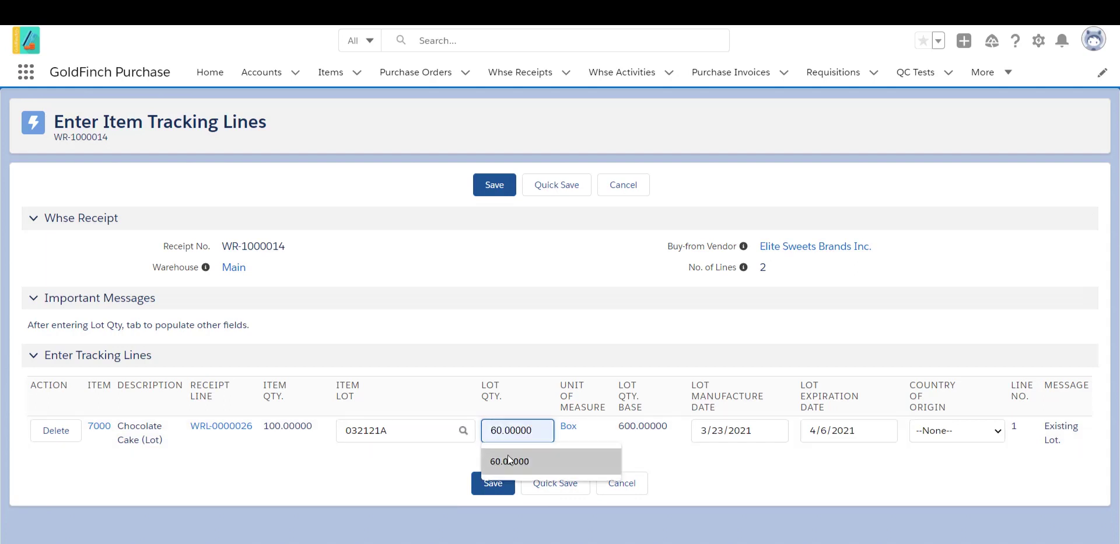
# Step: Add a second tracking line for item 7000 with lot 032321B and a lot quantity of 40, and save the tracking lines
pyautogui.write('032121A')
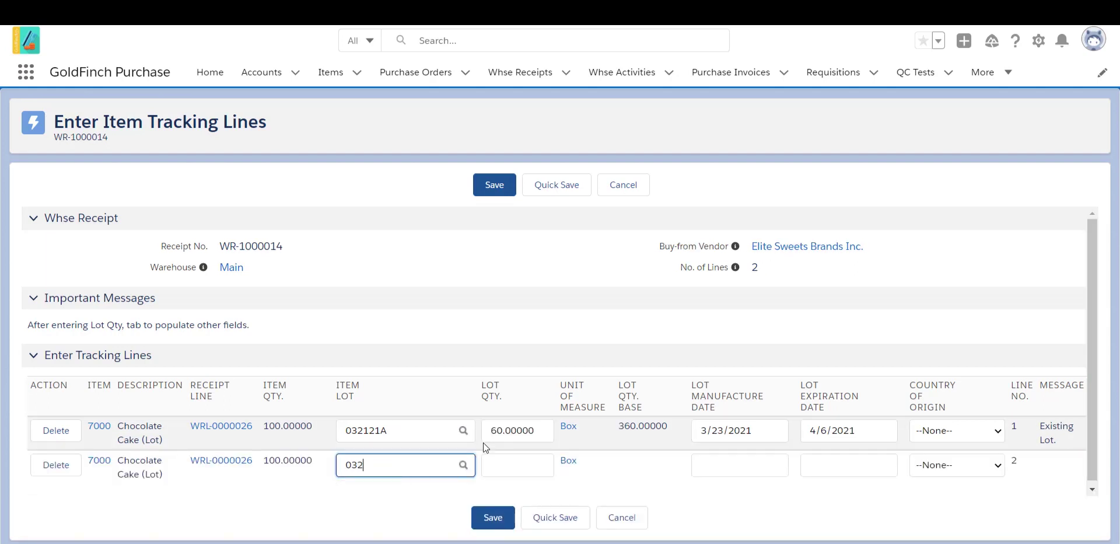
pyautogui.press('BackSpace')
pyautogui.press('BackSpace')
pyautogui.press('BackSpace')
pyautogui.press('BackSpace')
pyautogui.write('3211022')
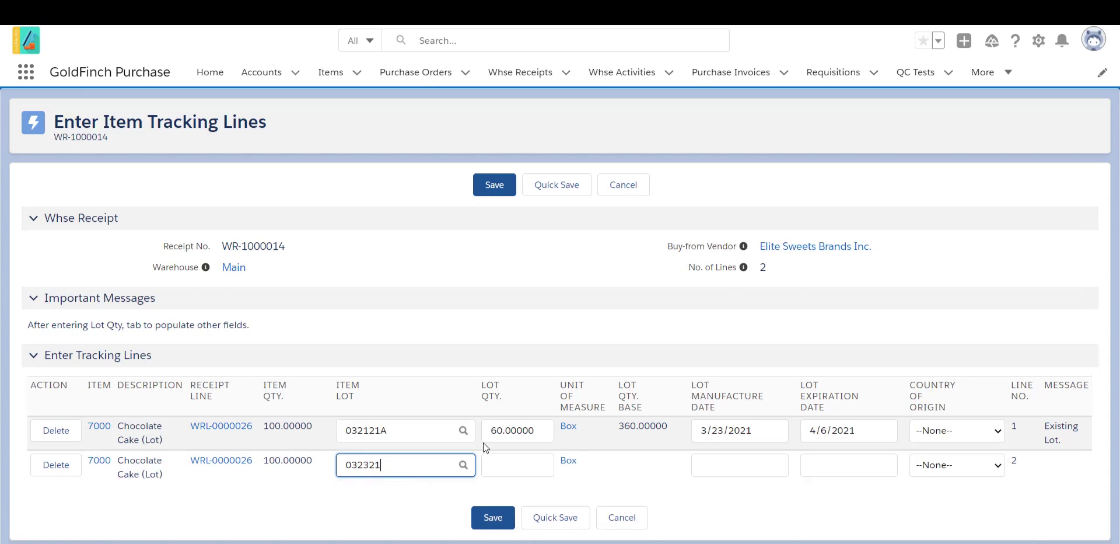
pyautogui.press('BackSpace')
pyautogui.press('BackSpace')
pyautogui.press('BackSpace')
pyautogui.press('BackSpace')
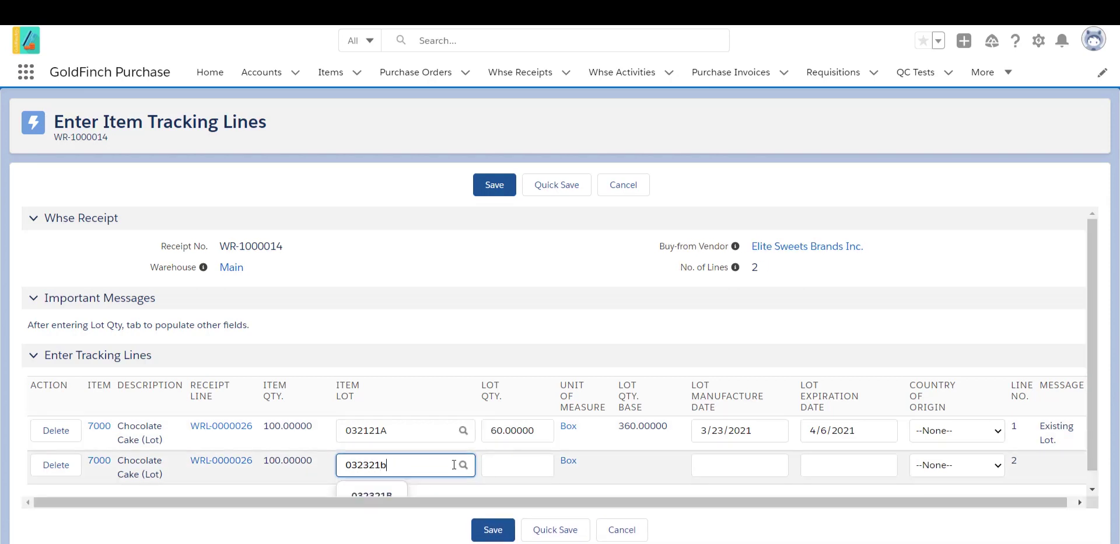
pyautogui.write('b')
pyautogui.click(397, 491)
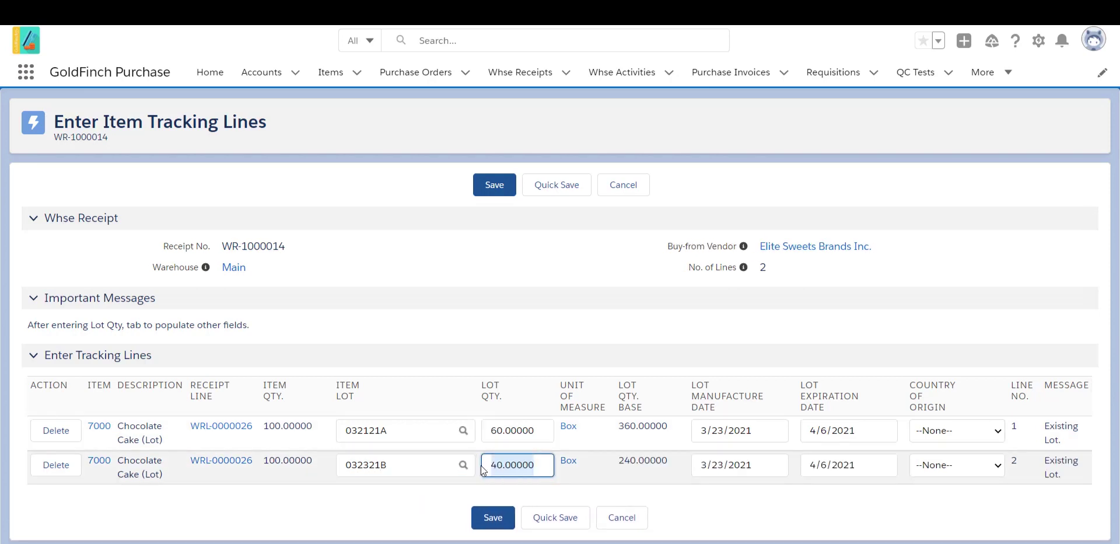
pyautogui.click(493, 517)
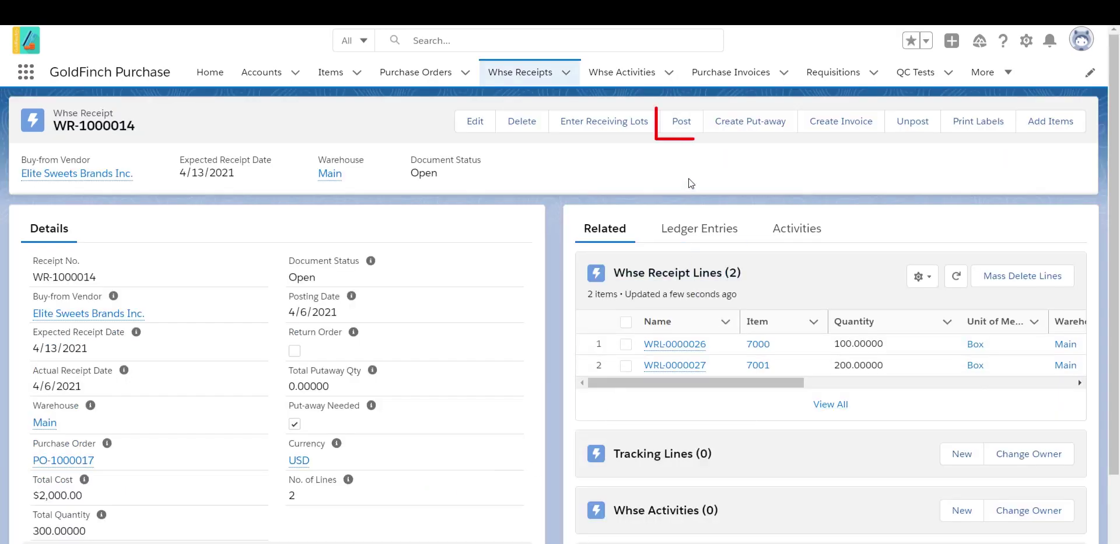
# Step: Post the warehouse receipt
pyautogui.click(672, 120)
pyautogui.click(508, 270)
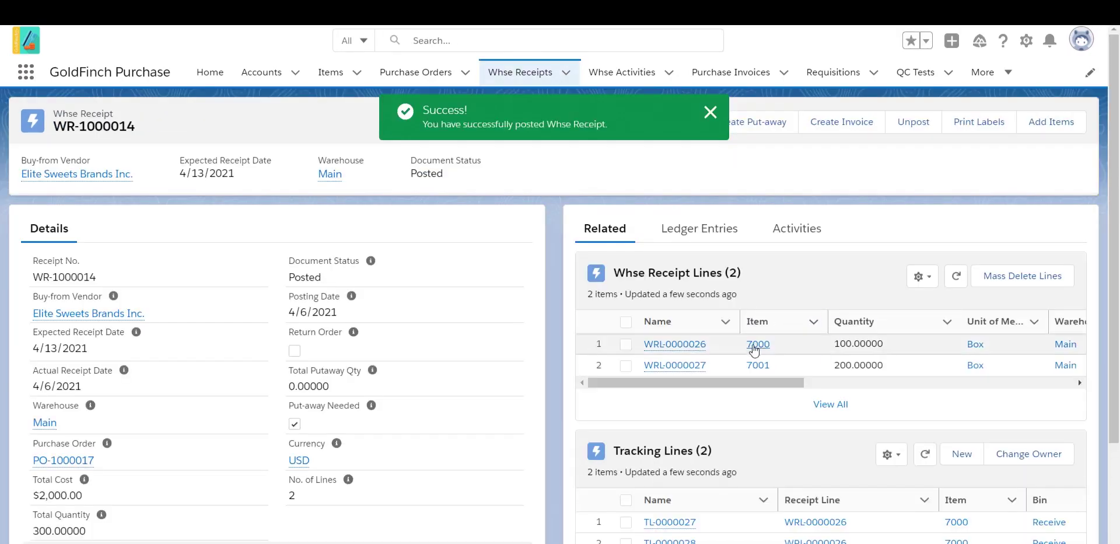
# Step: Examine the posted receipt's warehouse, item ledger and cost entries, including the quantities and costs of each item lot
pyautogui.click(712, 233)
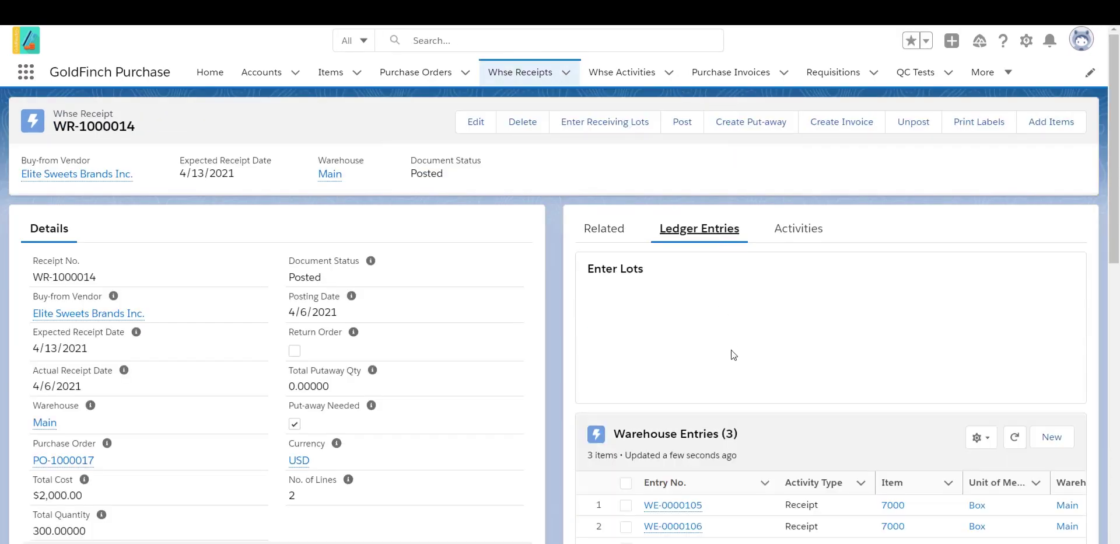
pyautogui.scroll(-6, 733, 354)
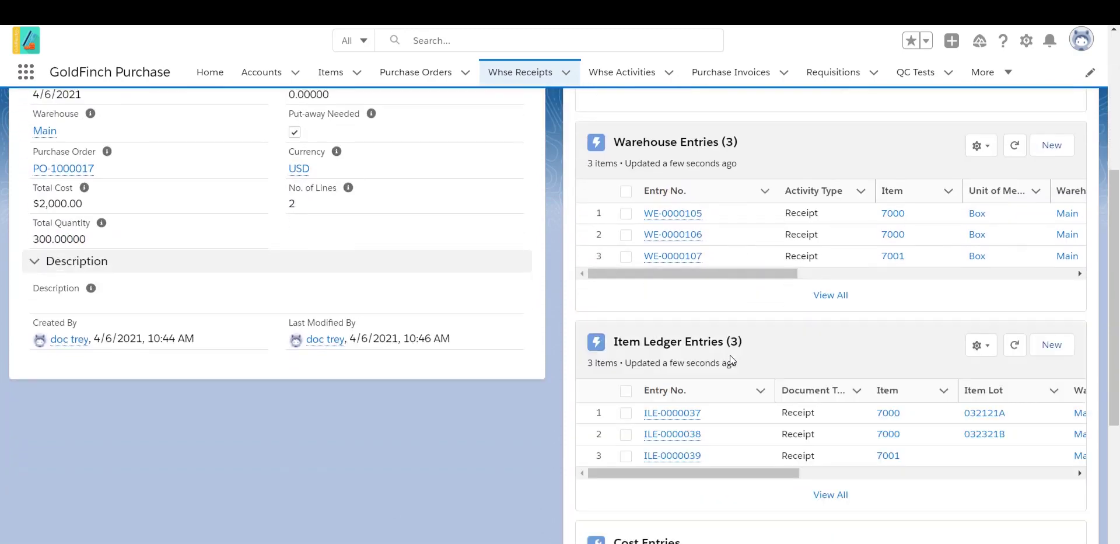
pyautogui.scroll(-1, 730, 355)
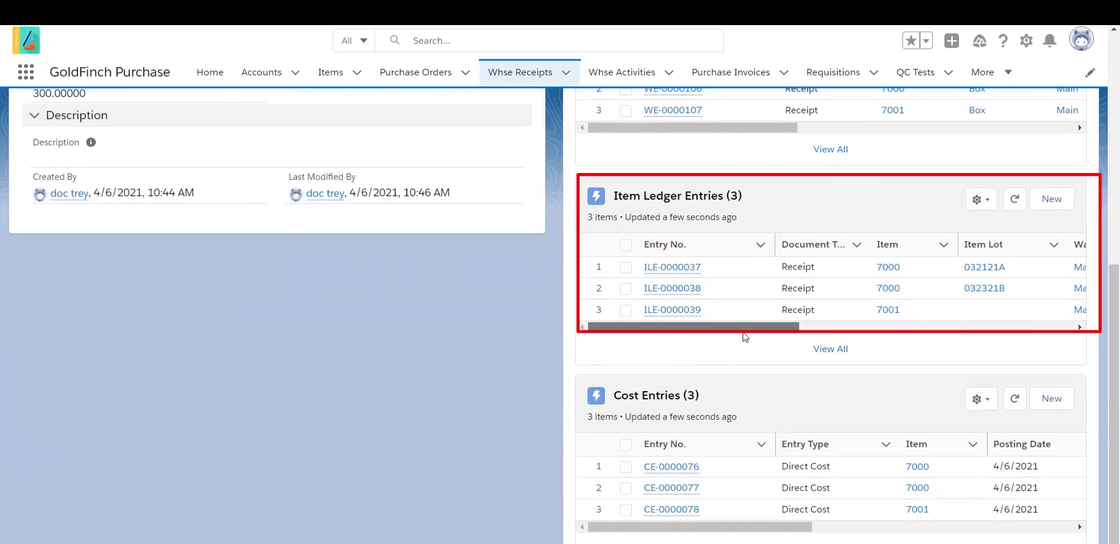
pyautogui.moveTo(744, 331)
pyautogui.mouseDown()
pyautogui.moveTo(833, 329)
pyautogui.moveTo(1003, 297)
pyautogui.mouseUp()
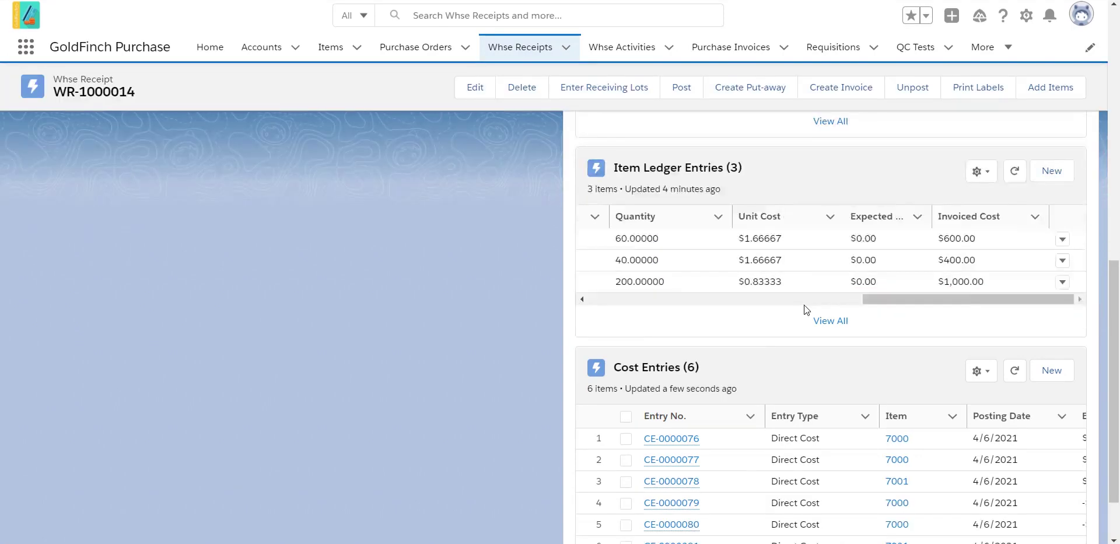
pyautogui.scroll(-1, 902, 289)
pyautogui.scroll(2, 901, 289)
pyautogui.scroll(4, 901, 289)
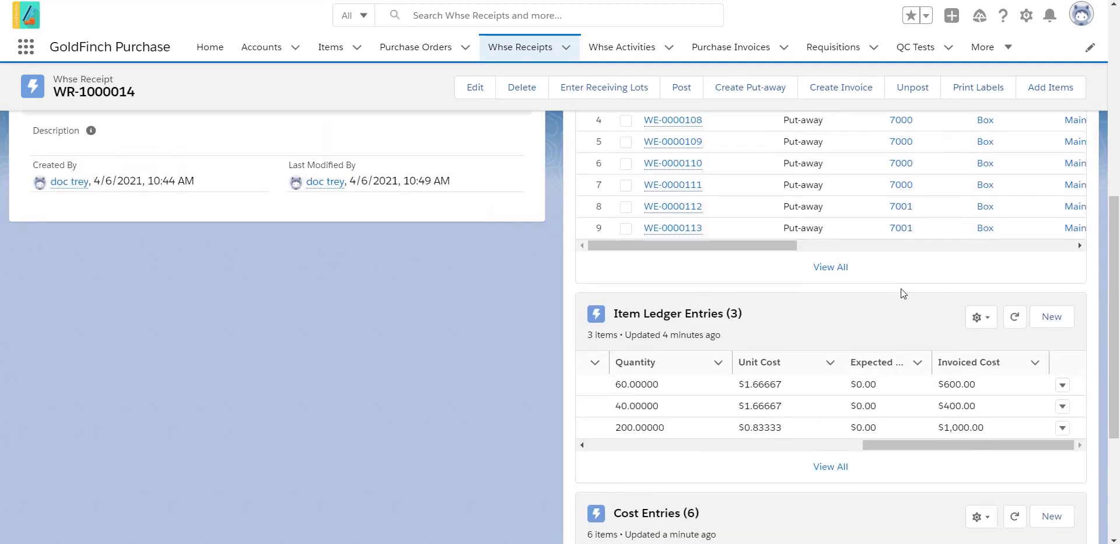
pyautogui.moveTo(702, 386); pyautogui.dragTo(932, 379)
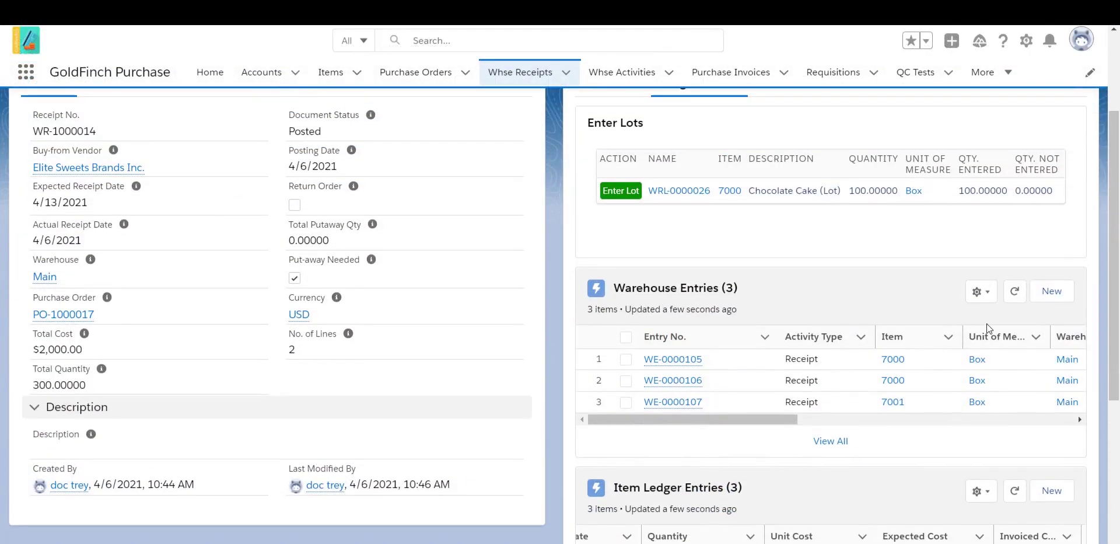
# Step: Create a put-away from the warehouse receipt and review its destination bins and units of measure in the edit form without changing them
pyautogui.scroll(1, 986, 323)
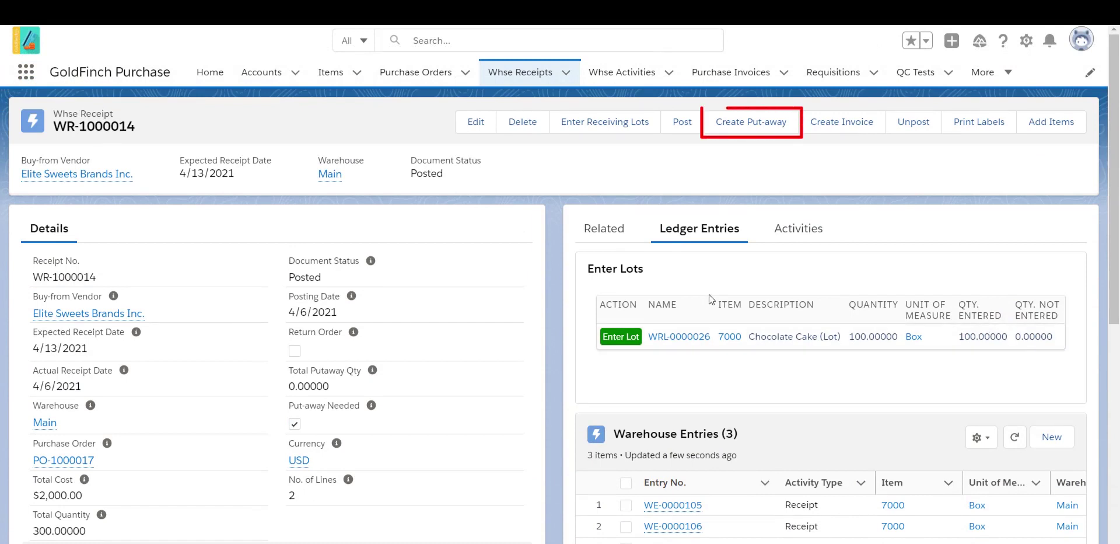
pyautogui.click(765, 125)
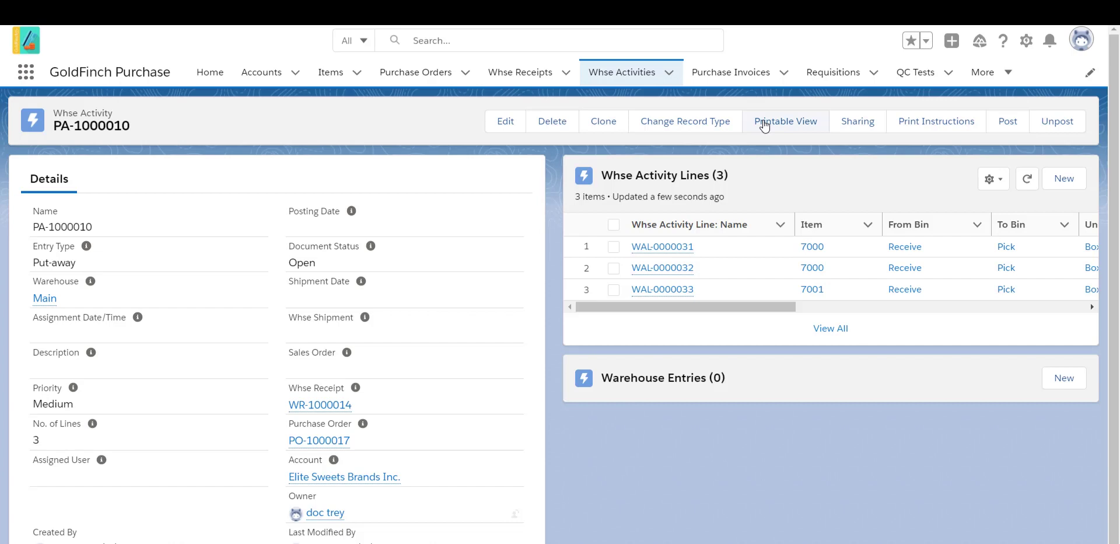
pyautogui.click(507, 120)
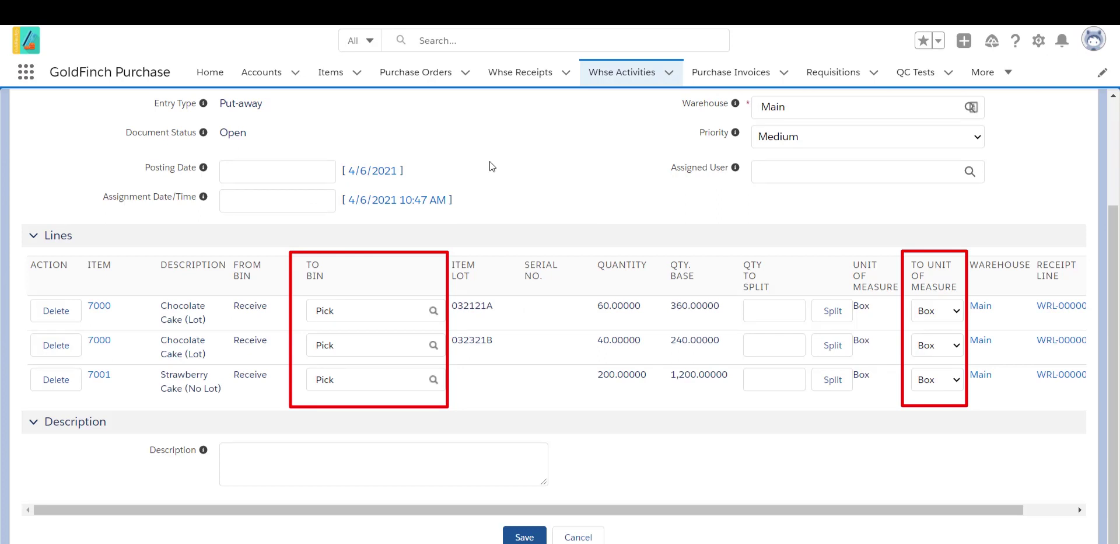
pyautogui.scroll(3, 556, 384)
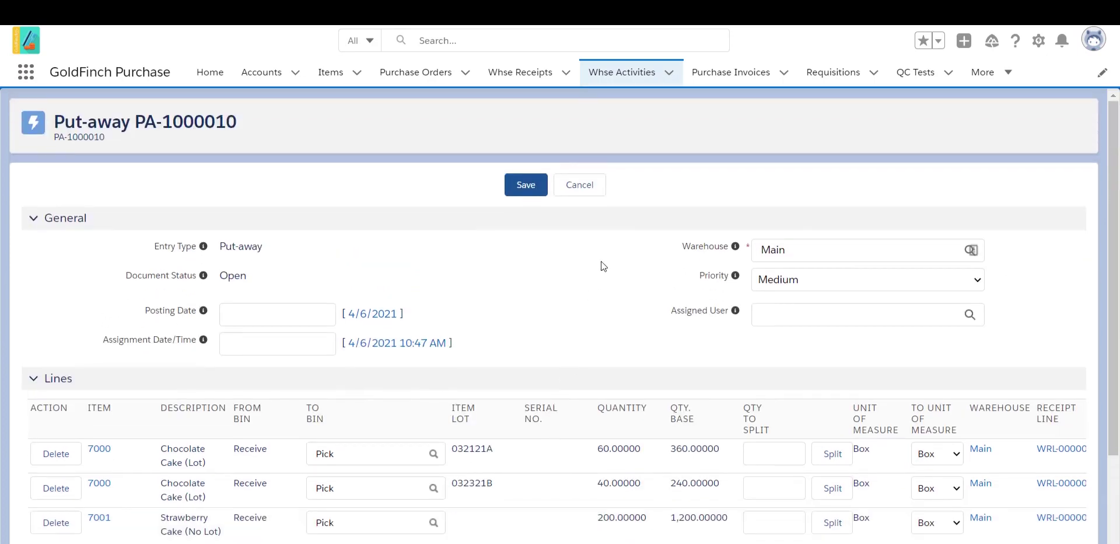
pyautogui.click(601, 182)
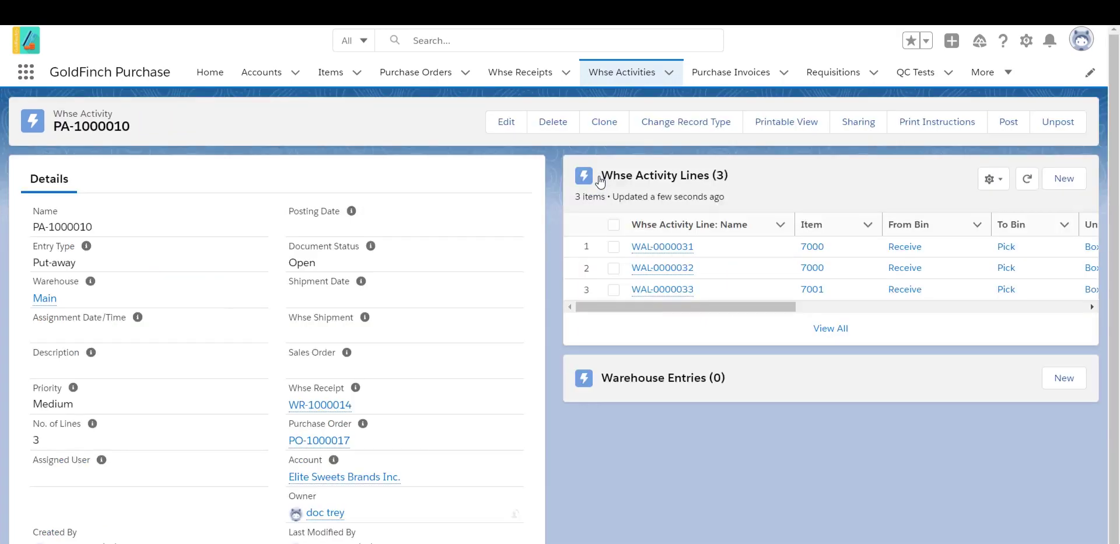
# Step: Post the put-away and check the bins and item lots in its warehouse entries
pyautogui.click(1007, 127)
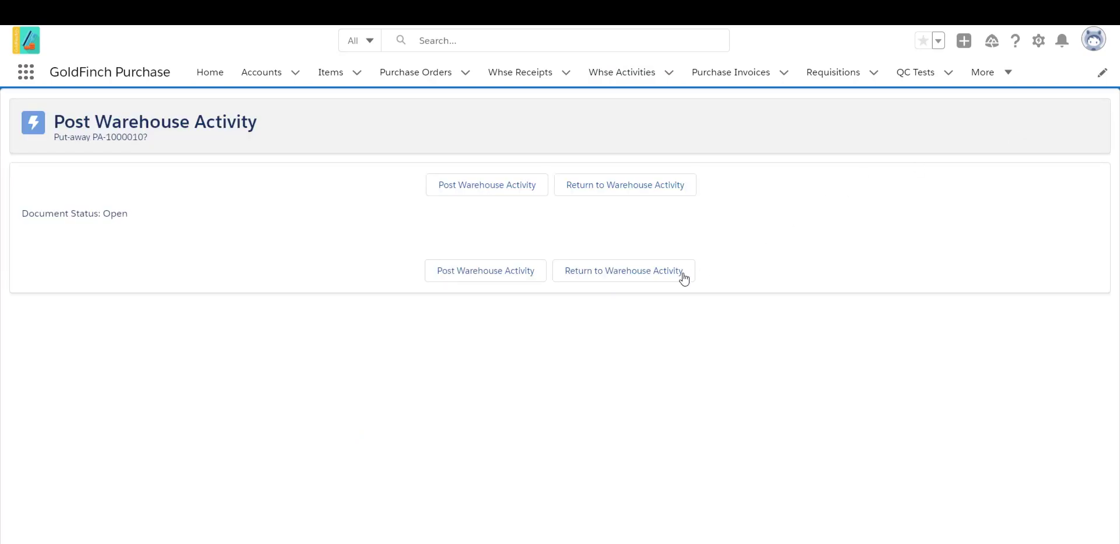
pyautogui.click(501, 277)
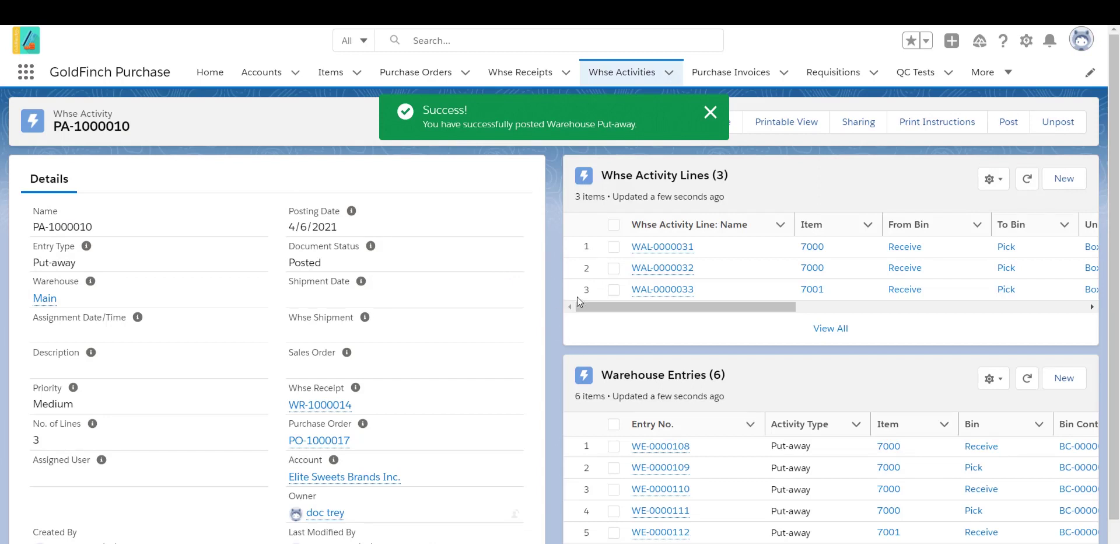
pyautogui.scroll(-1, 675, 297)
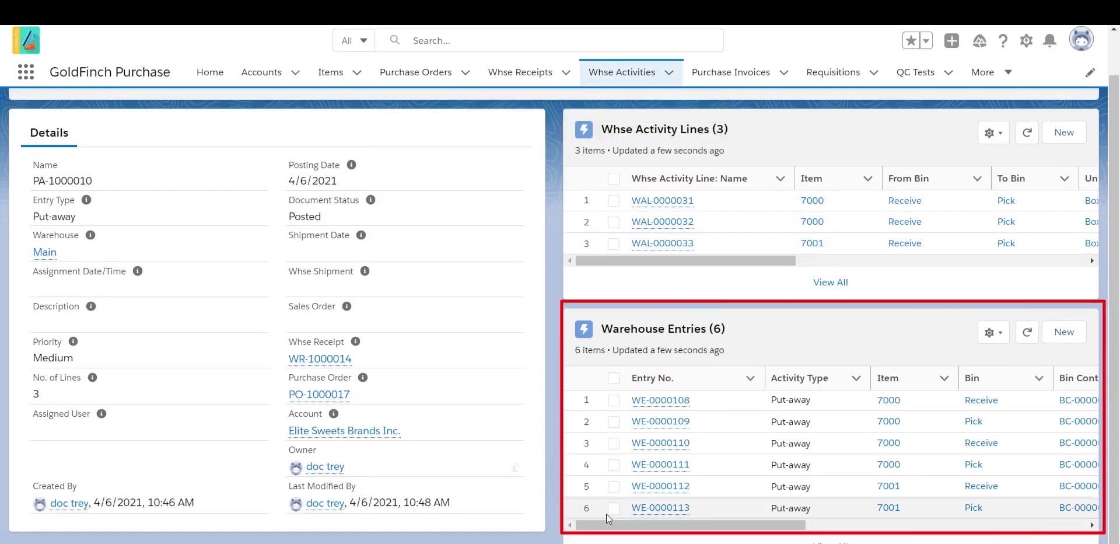
pyautogui.moveTo(601, 525); pyautogui.dragTo(670, 531)
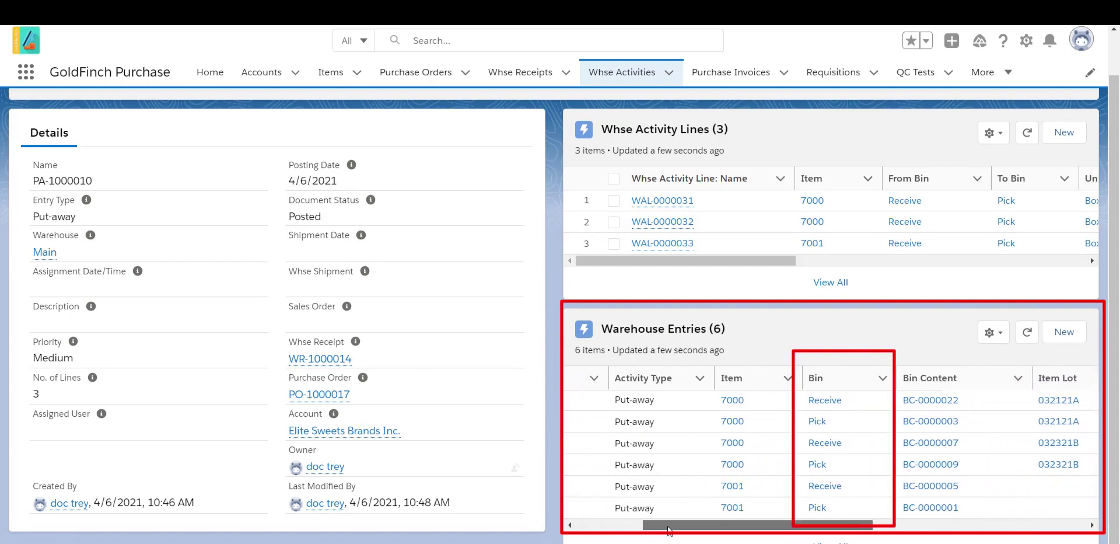
# Step: Create a purchase invoice from the received purchase order and review its header and lines in the edit form without changes
pyautogui.click(460, 76)
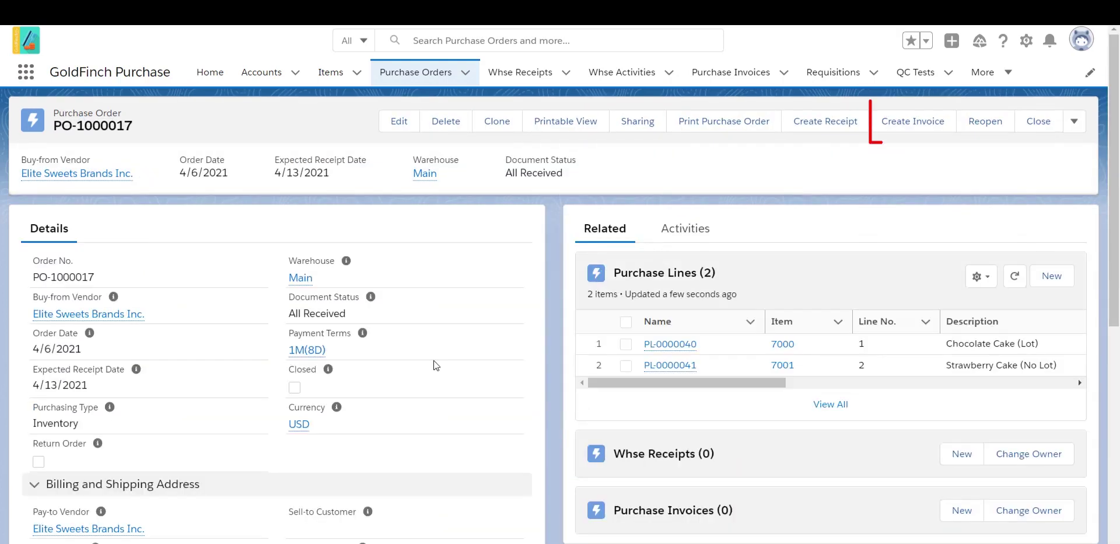
pyautogui.click(905, 124)
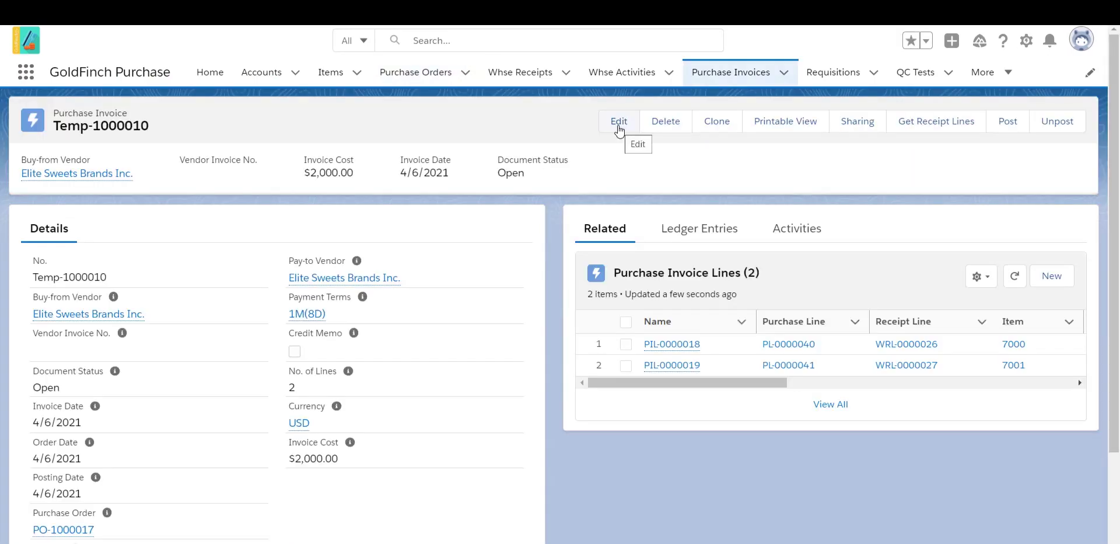
pyautogui.click(619, 123)
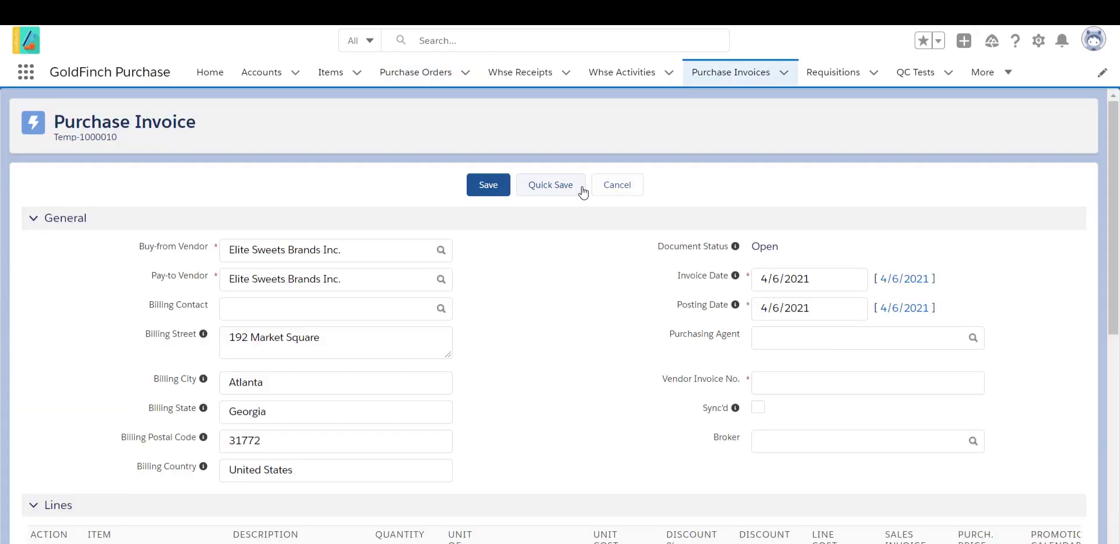
pyautogui.scroll(-1, 582, 186)
pyautogui.scroll(-1, 584, 190)
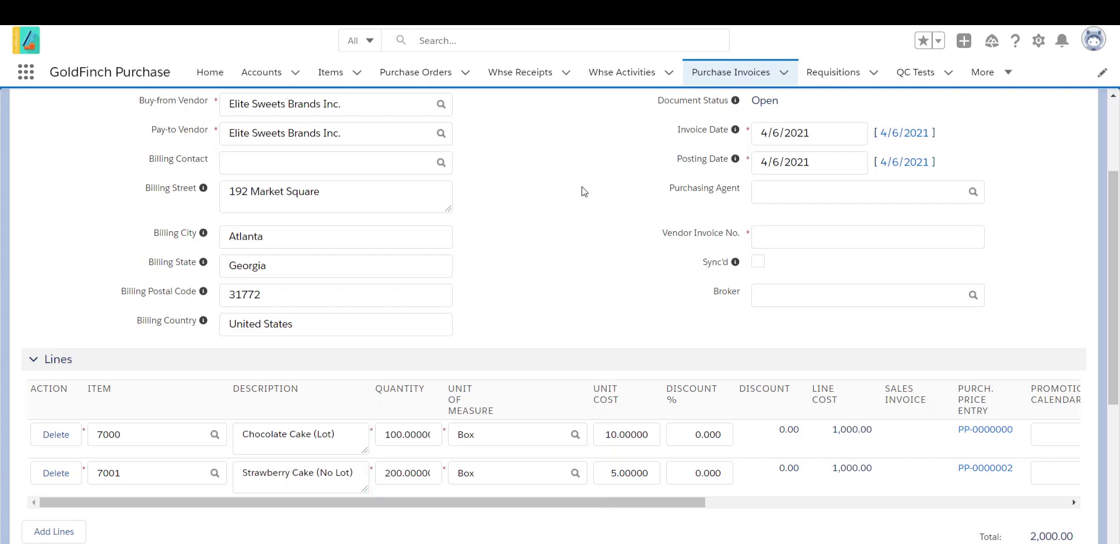
pyautogui.scroll(2, 582, 191)
pyautogui.click(617, 184)
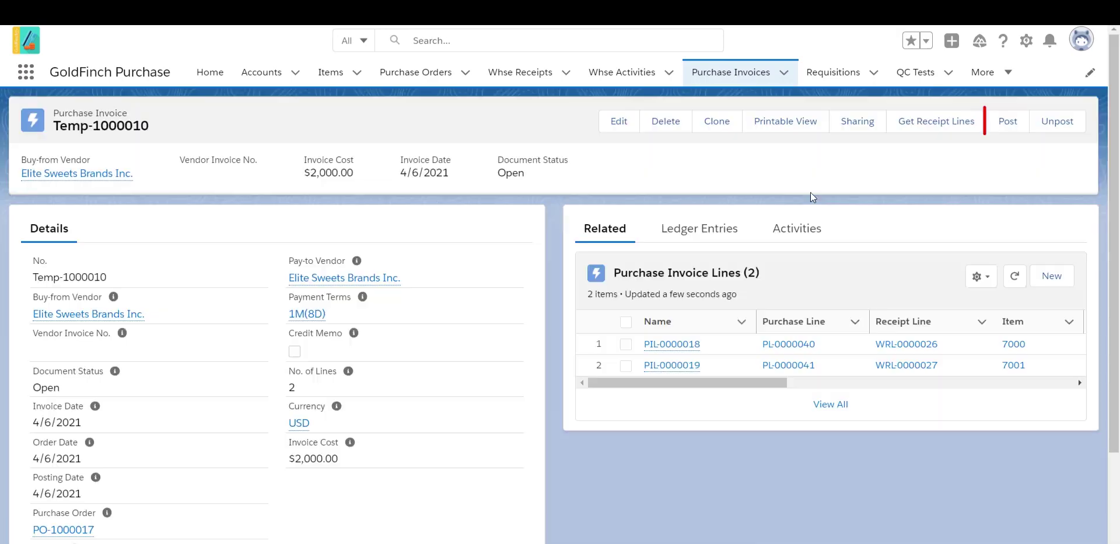
# Step: Post the purchase invoice with vendor invoice number CD123456
pyautogui.click(1003, 128)
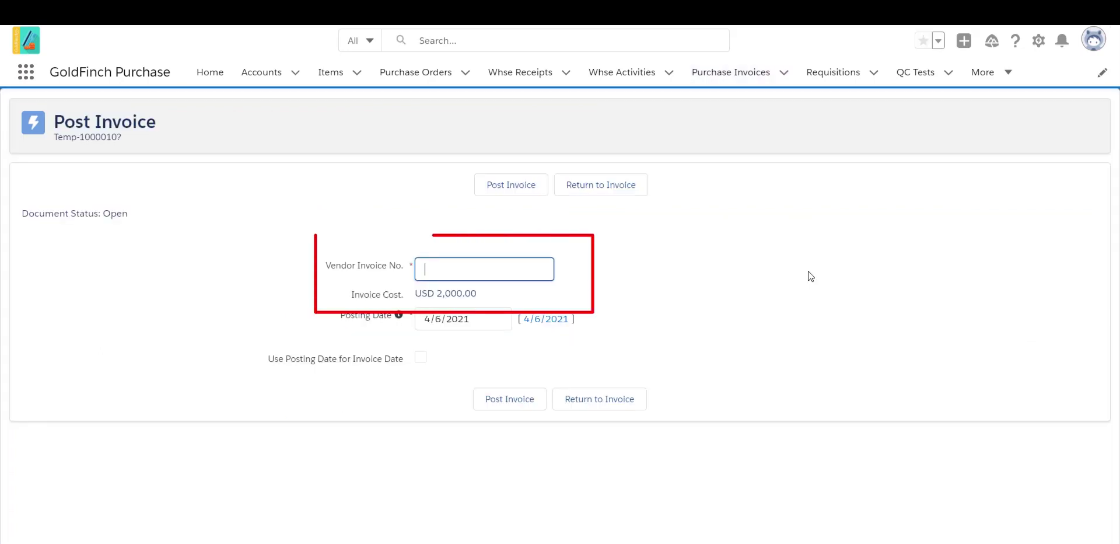
pyautogui.write('CD')
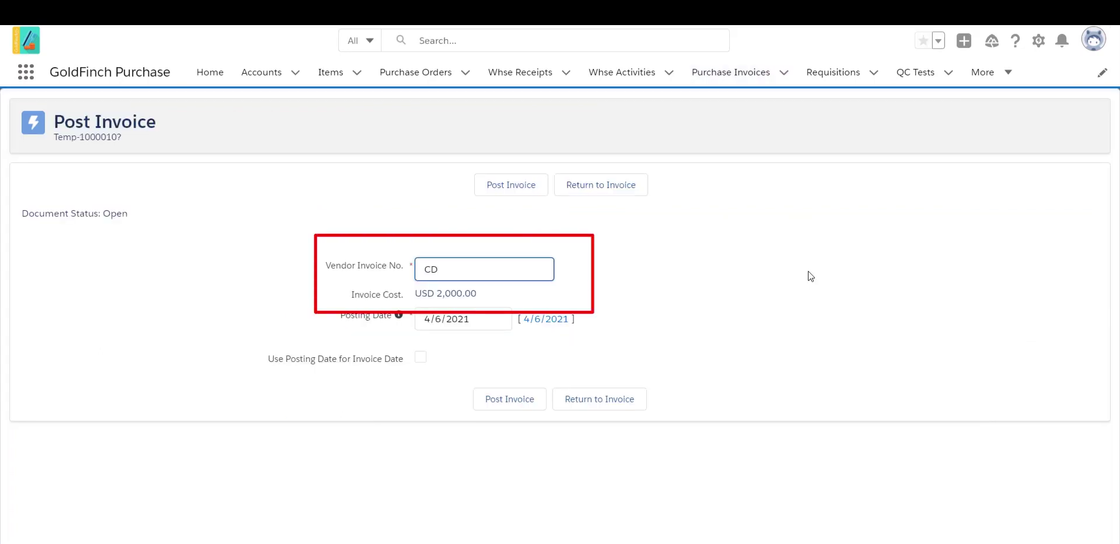
pyautogui.write('123456')
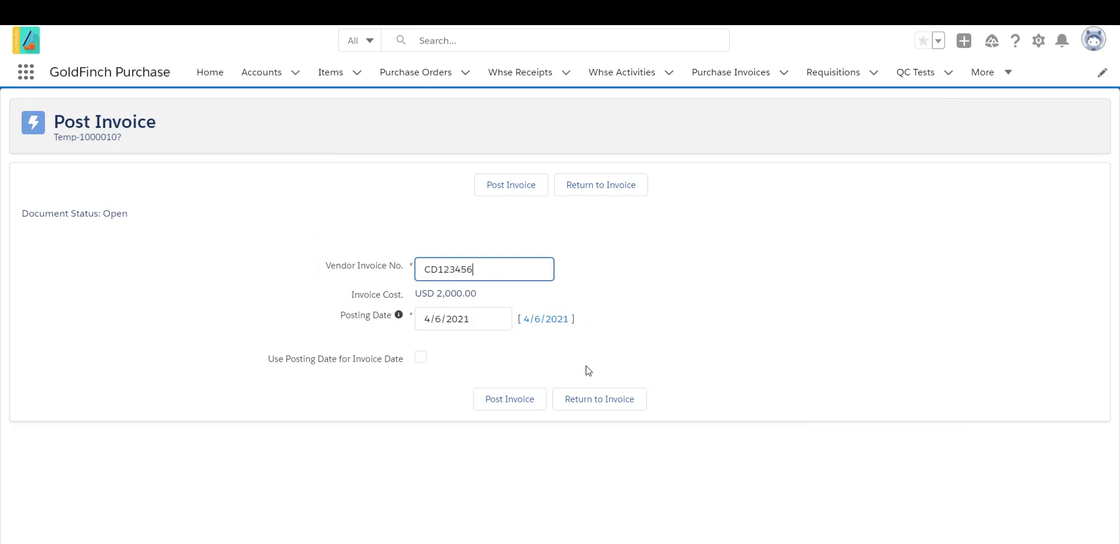
pyautogui.click(521, 402)
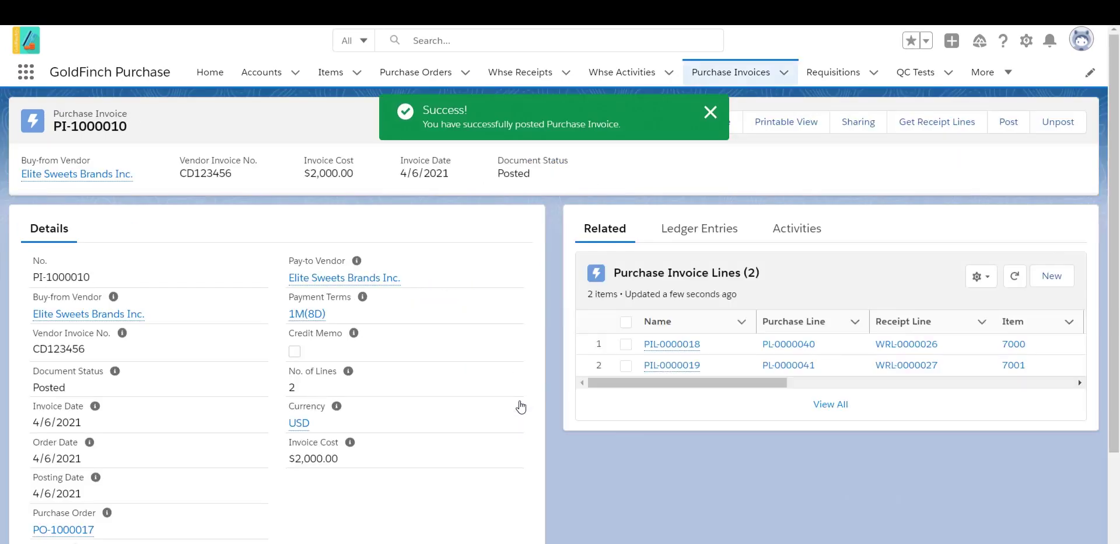
# Step: Examine the posted invoice's GL entries and the expected and invoiced costs in its cost entries
pyautogui.click(699, 228)
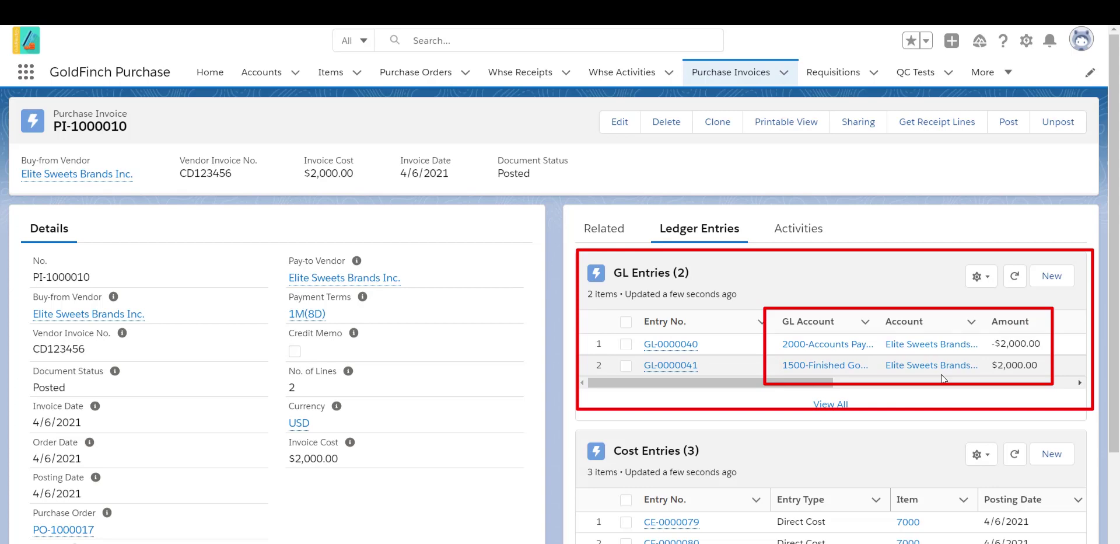
pyautogui.scroll(-3, 855, 415)
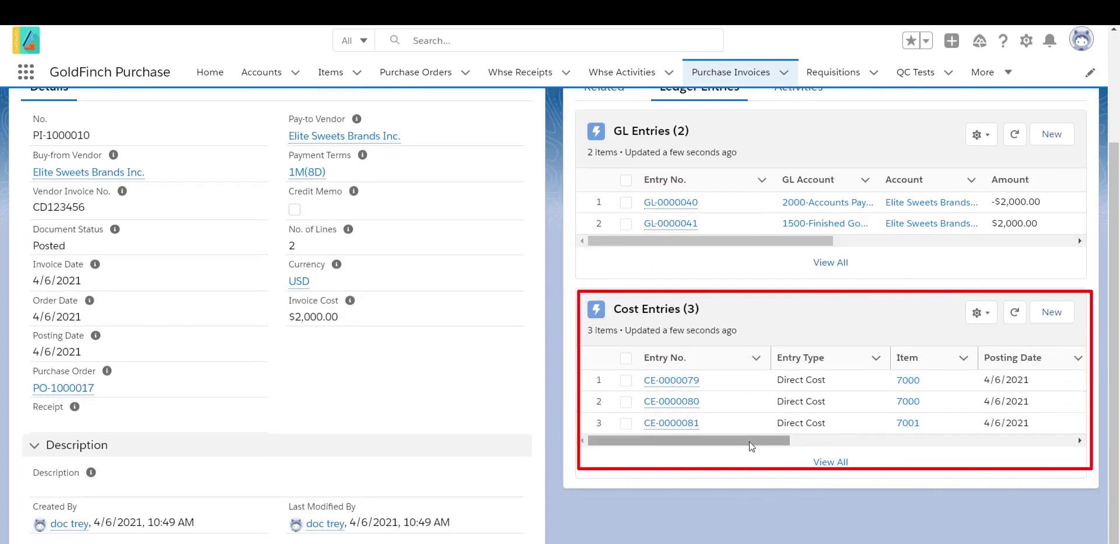
pyautogui.moveTo(749, 442); pyautogui.dragTo(851, 426)
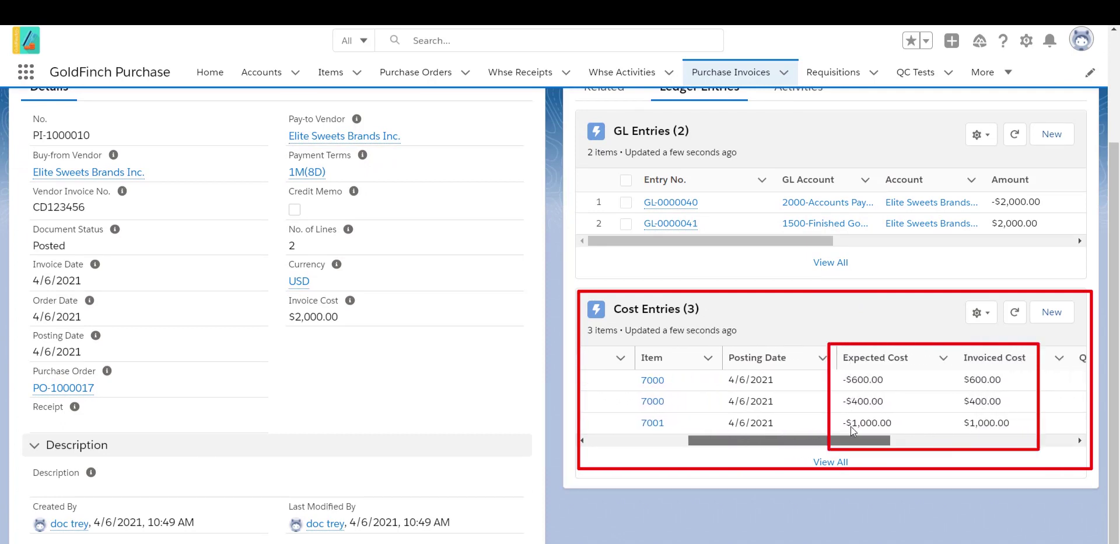